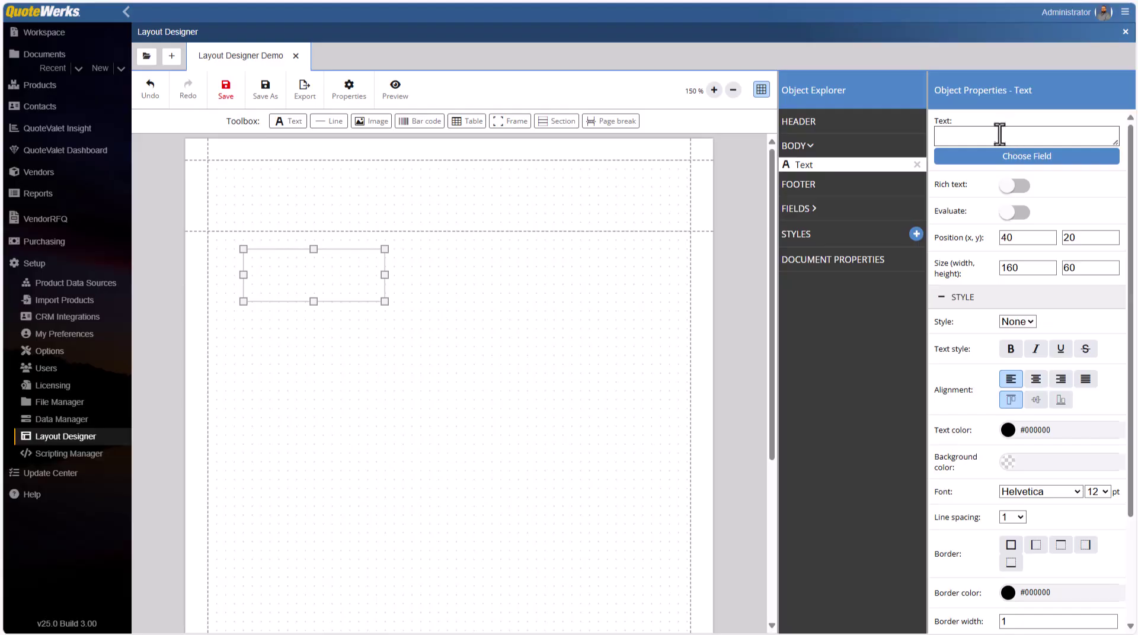
# - Enter "This is static text" in the selected text object and make it bold
pyautogui.write('This is statis text')
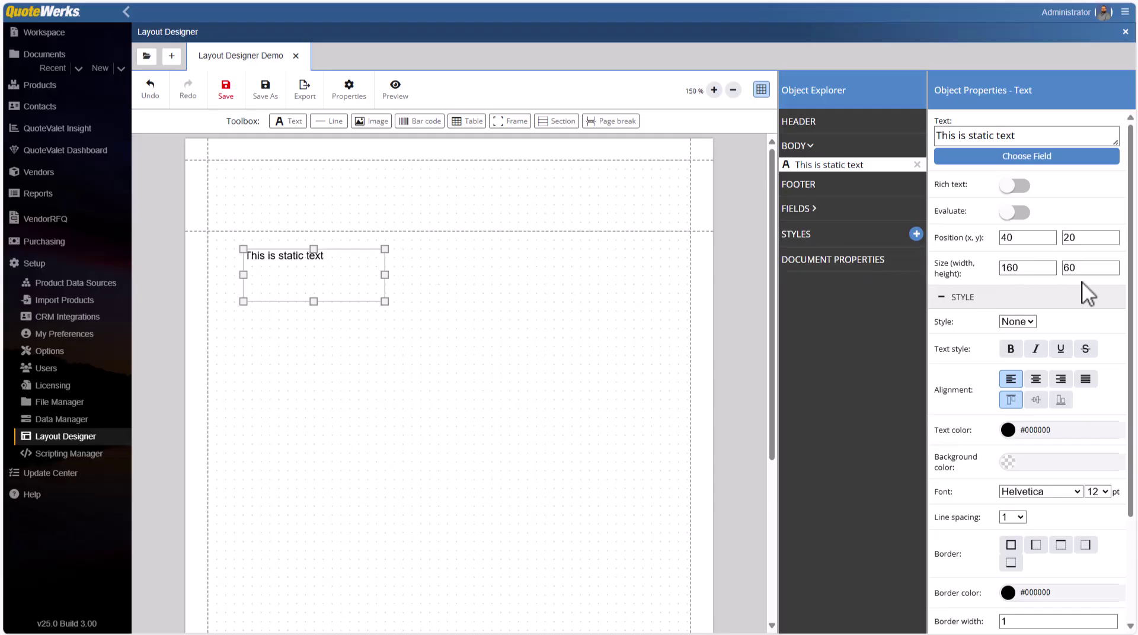
pyautogui.scroll(-2, 1089, 293)
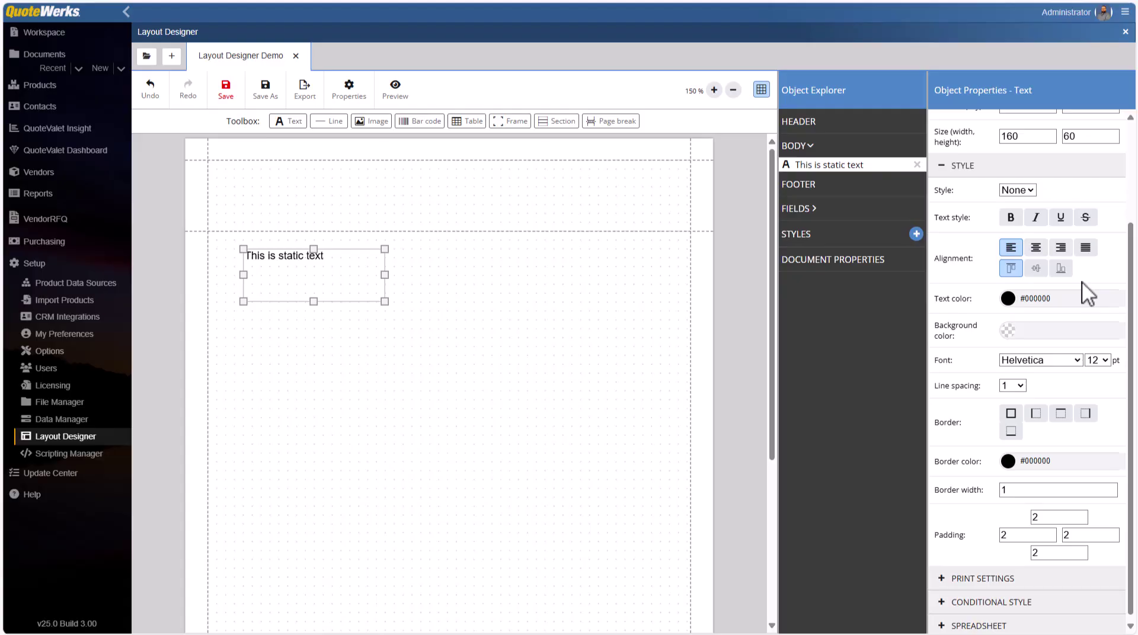
pyautogui.click(1032, 193)
pyautogui.click(1033, 193)
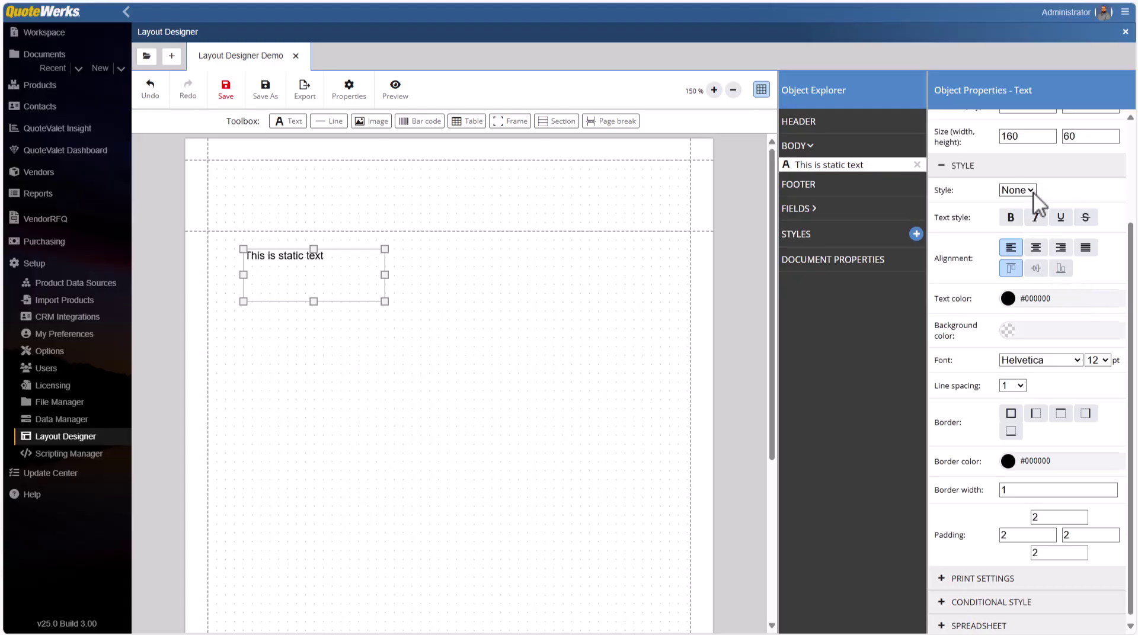
pyautogui.click(1011, 218)
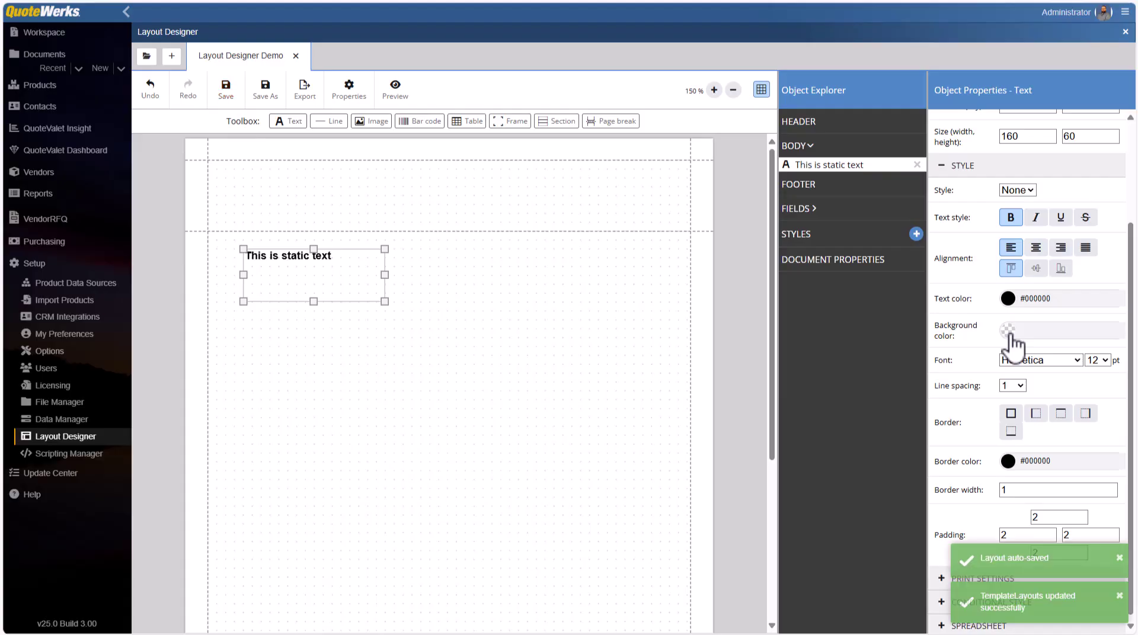
# - Set the static text object's background color to light orange #f9cb9c
pyautogui.click(1012, 335)
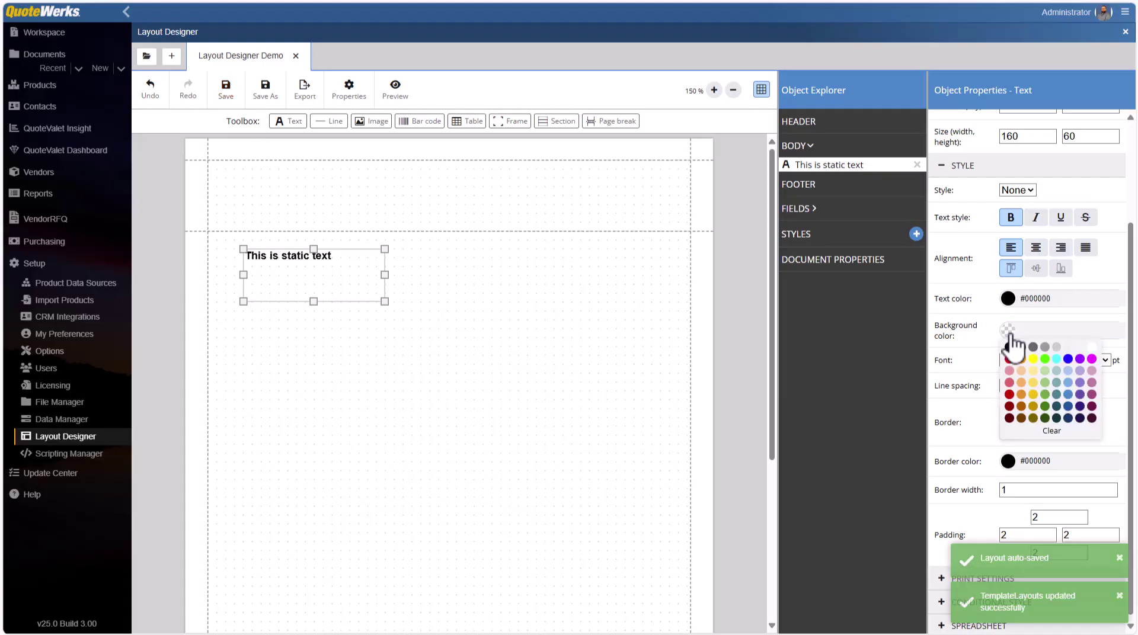
pyautogui.click(1021, 371)
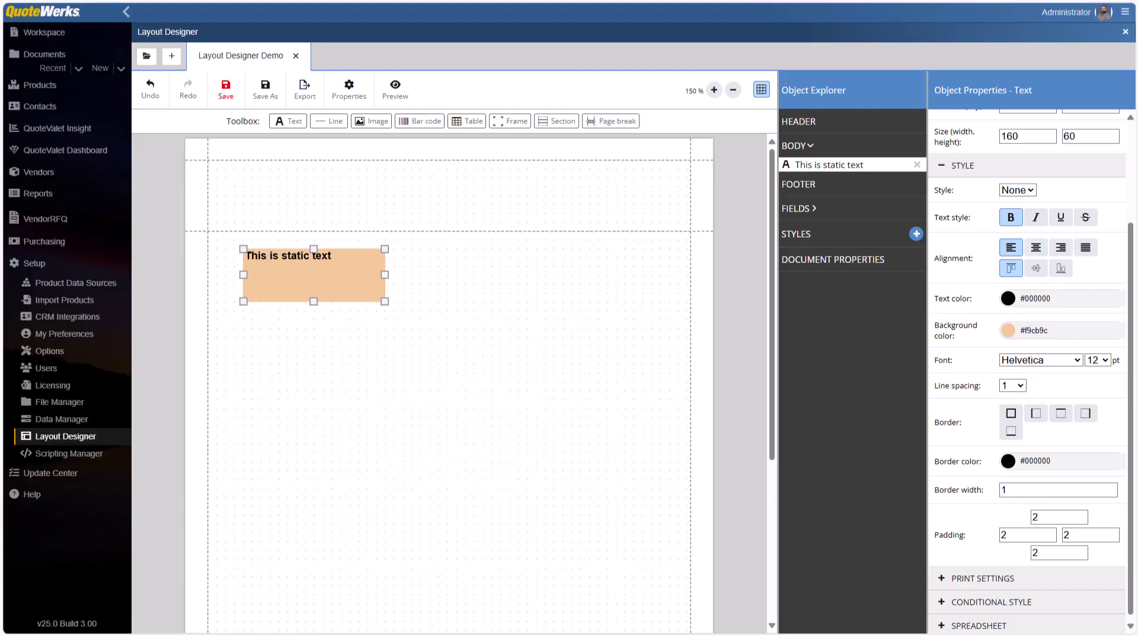
pyautogui.moveTo(1129, 331); pyautogui.dragTo(1135, 240)
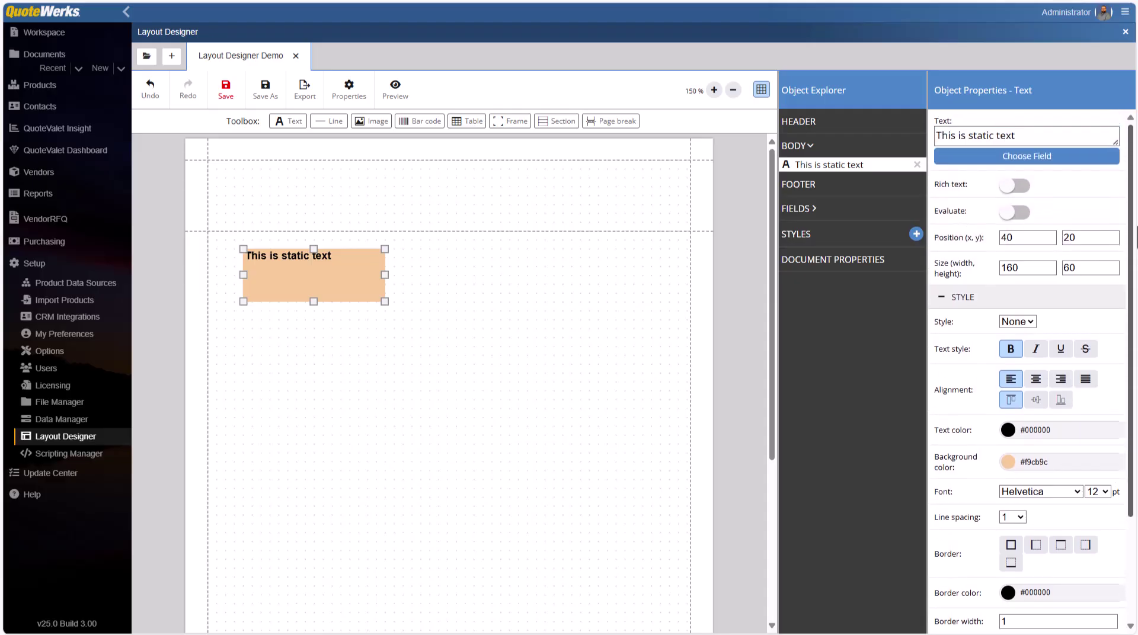
# - Add a 150 by 70 text object at 290, 40 in the body, enable rich text and enter "THis is rich text"
pyautogui.moveTo(287, 121); pyautogui.dragTo(465, 271)
pyautogui.moveTo(554, 283); pyautogui.dragTo(598, 328)
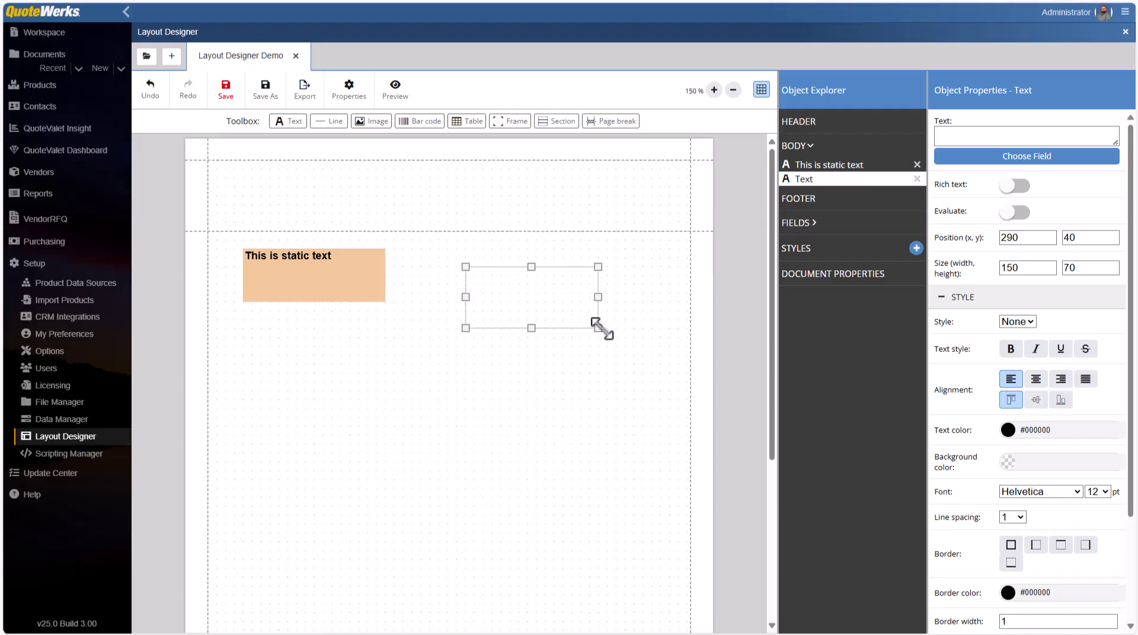
pyautogui.click(1009, 186)
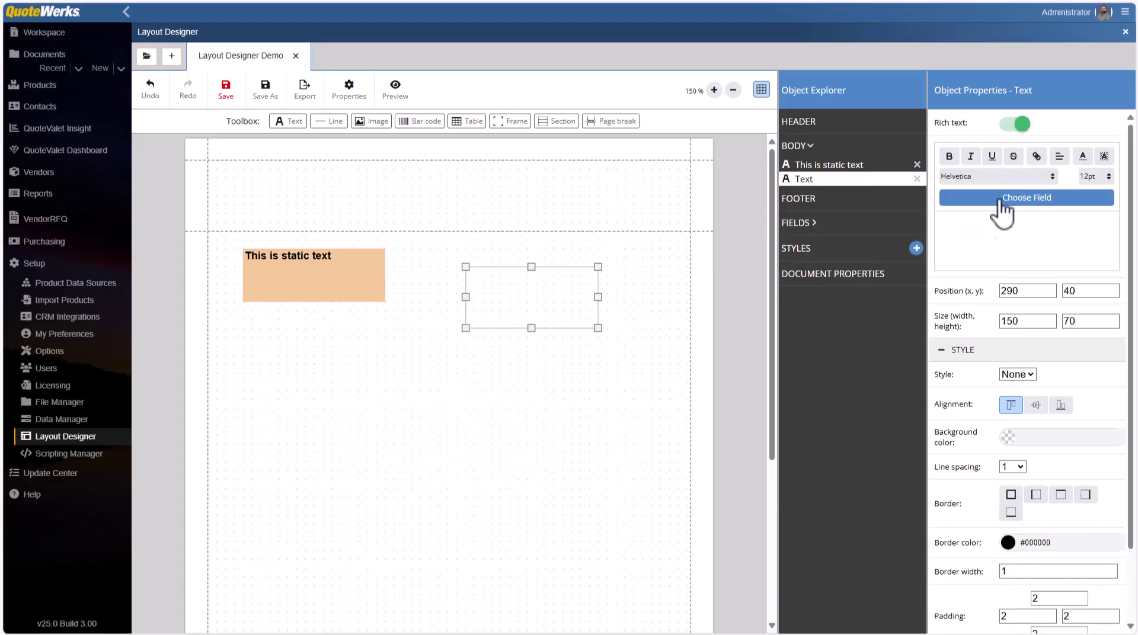
pyautogui.write('THis is rich t')
# - Format the whole rich text as bold and blue
pyautogui.moveTo(991, 221); pyautogui.dragTo(933, 221)
pyautogui.click(949, 156)
pyautogui.click(1082, 156)
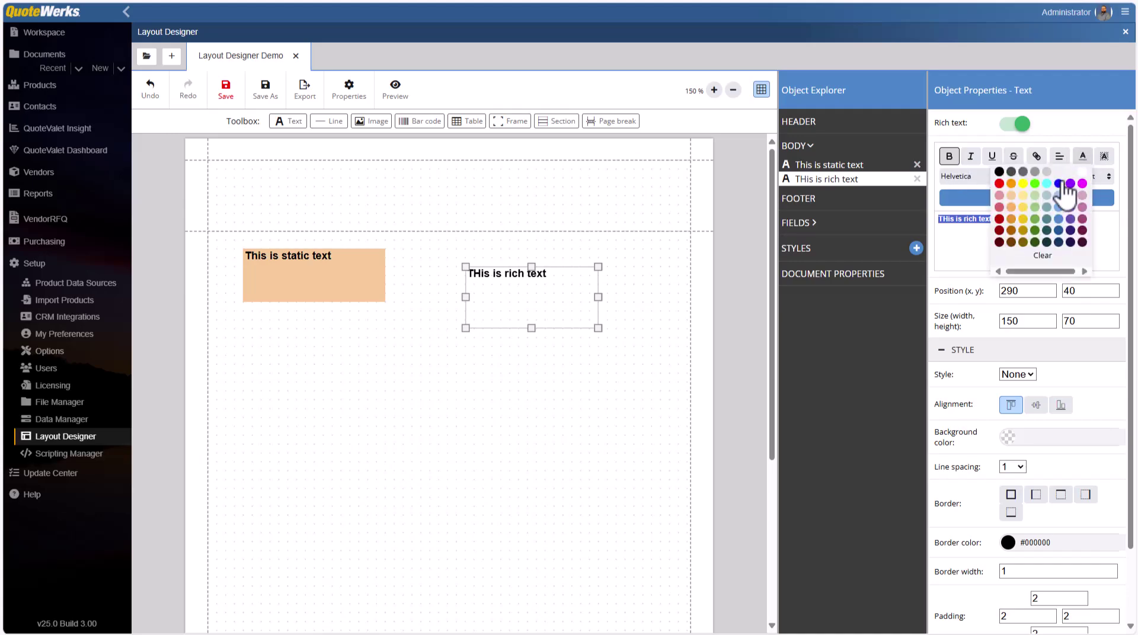
pyautogui.click(1058, 185)
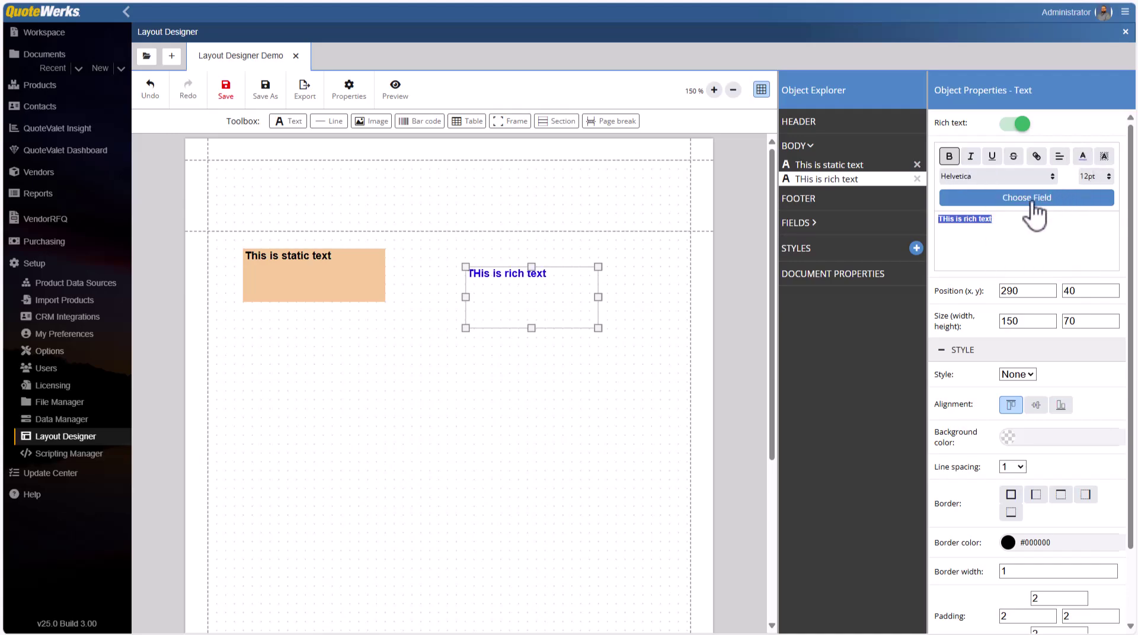
# - Correct the wording to "This is rich text" and move the object below the static text to position 130, 100
pyautogui.click(945, 220)
pyautogui.press('BackSpace')
pyautogui.write('h')
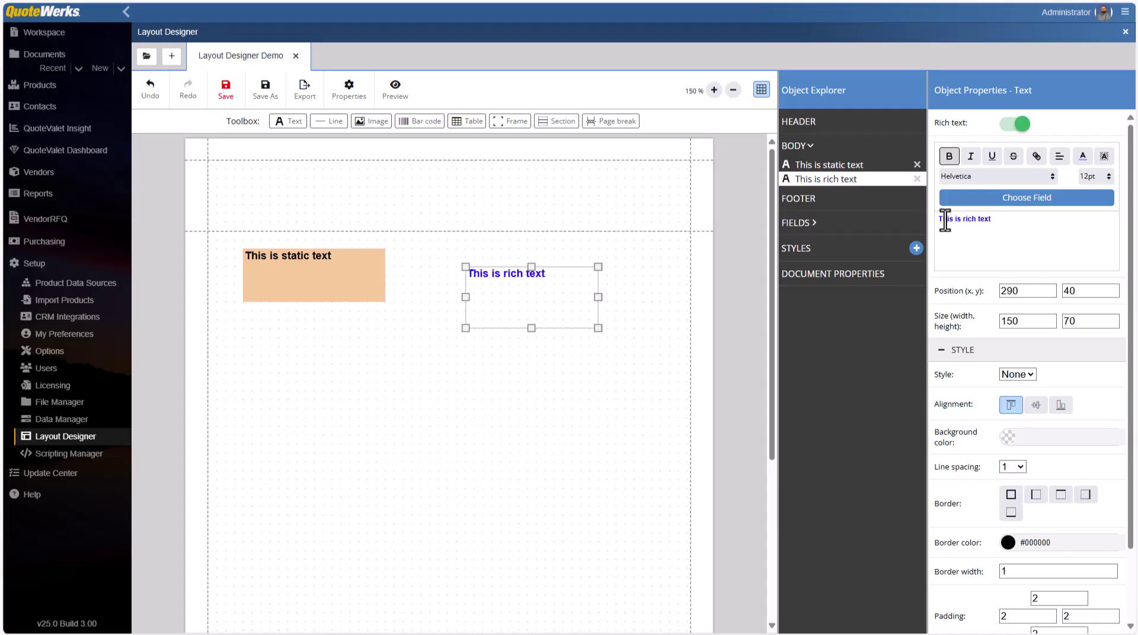
pyautogui.moveTo(573, 305); pyautogui.dragTo(435, 363)
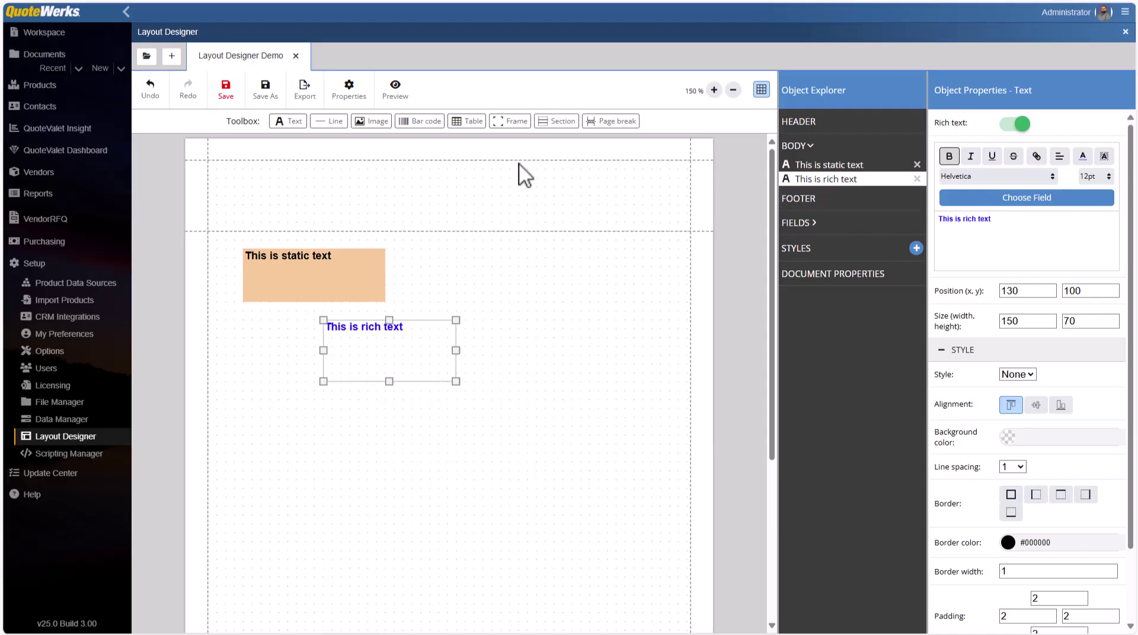
# - Add a third text object to the body at position 220, 210 and enlarge it to 190 by 50
pyautogui.moveTo(301, 120); pyautogui.dragTo(454, 237)
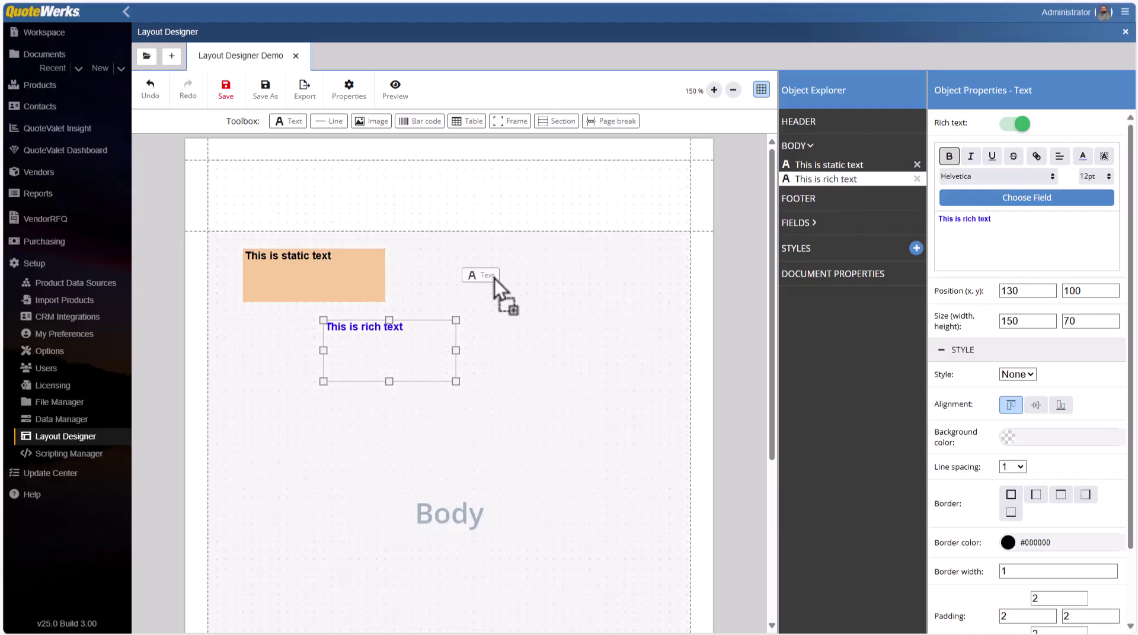
pyautogui.moveTo(410, 416); pyautogui.dragTo(410, 418)
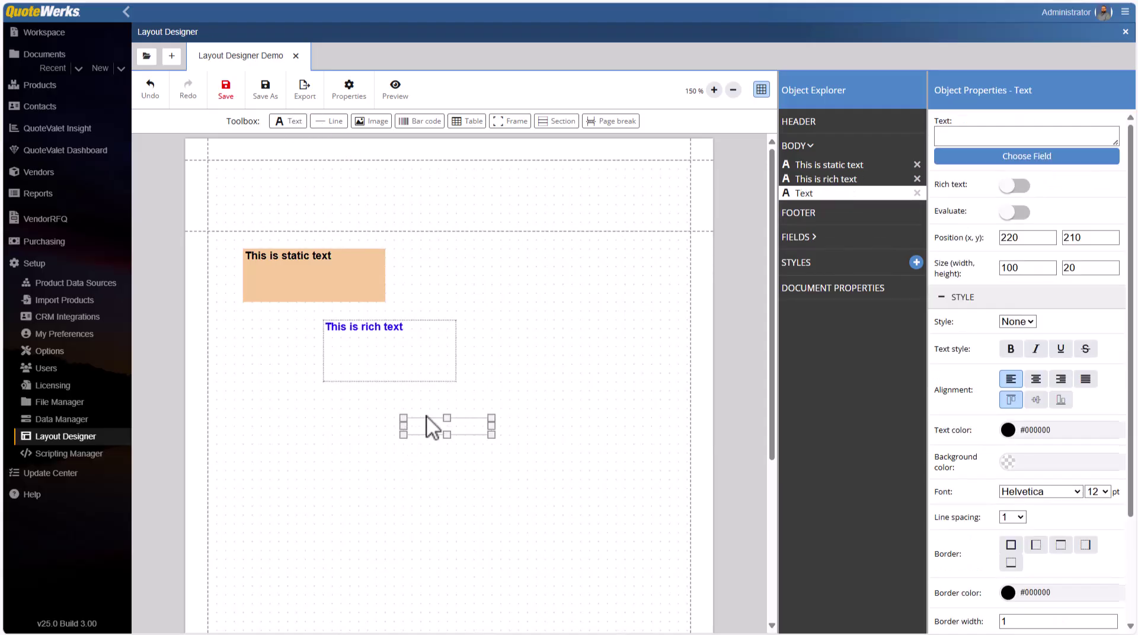
pyautogui.moveTo(491, 435); pyautogui.dragTo(570, 461)
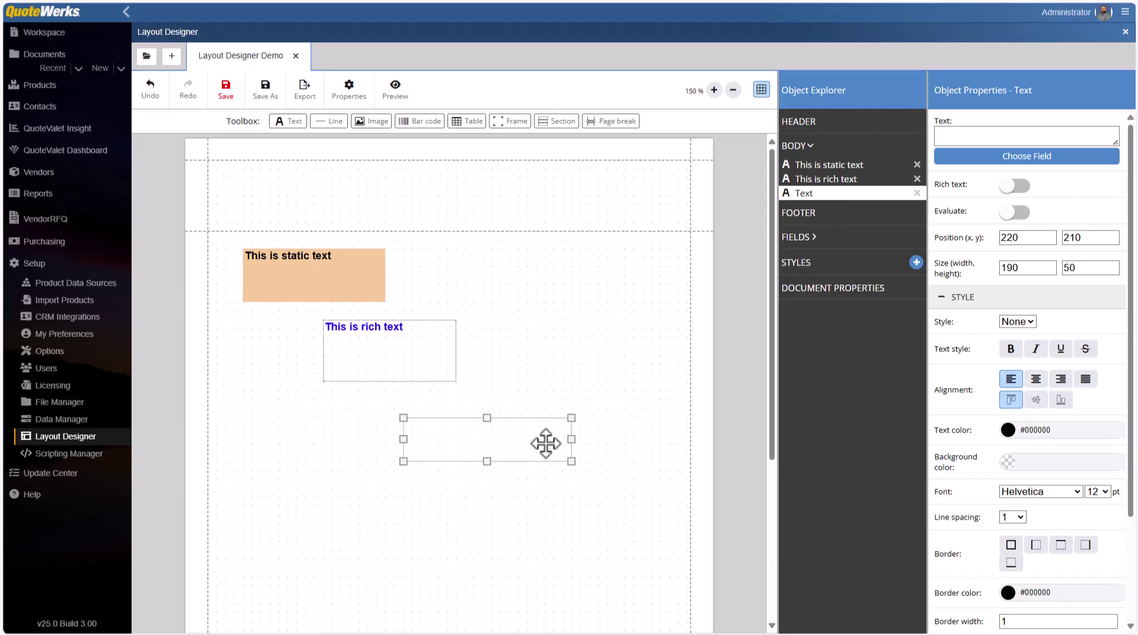
# - Insert the DH.DocName field into the third text object and preview the layout
pyautogui.click(1010, 157)
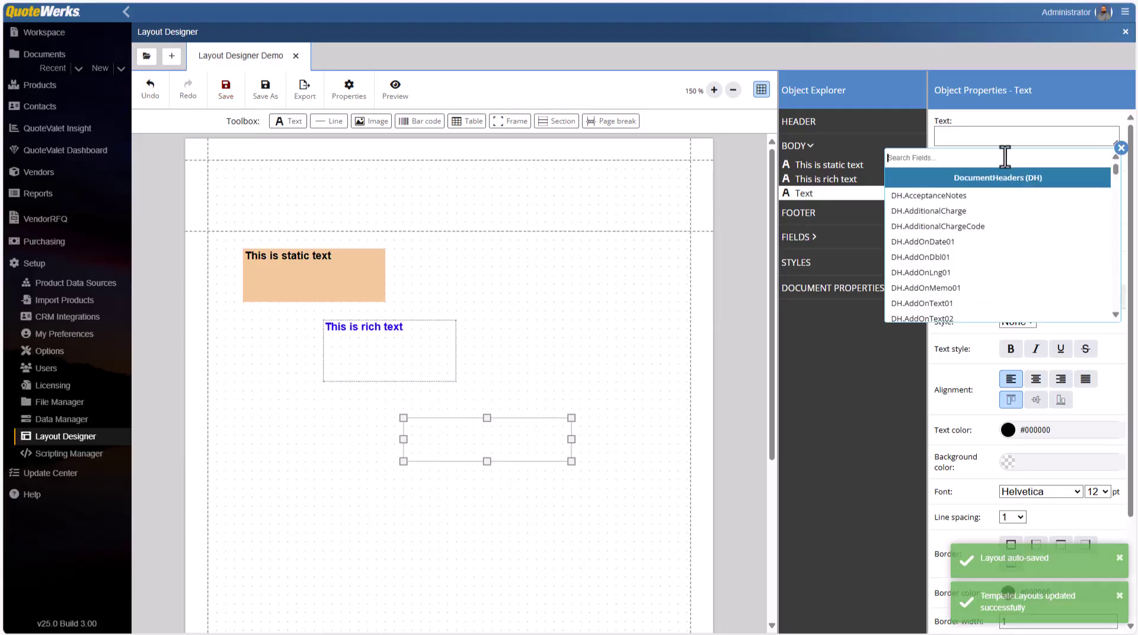
pyautogui.write('dh.docname')
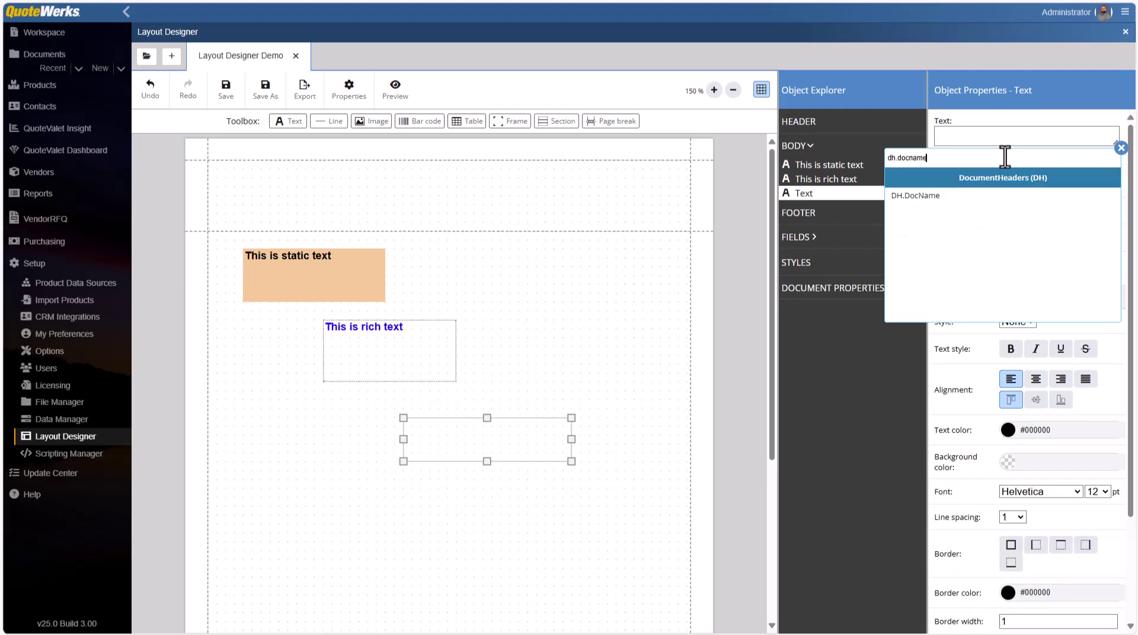
pyautogui.click(962, 196)
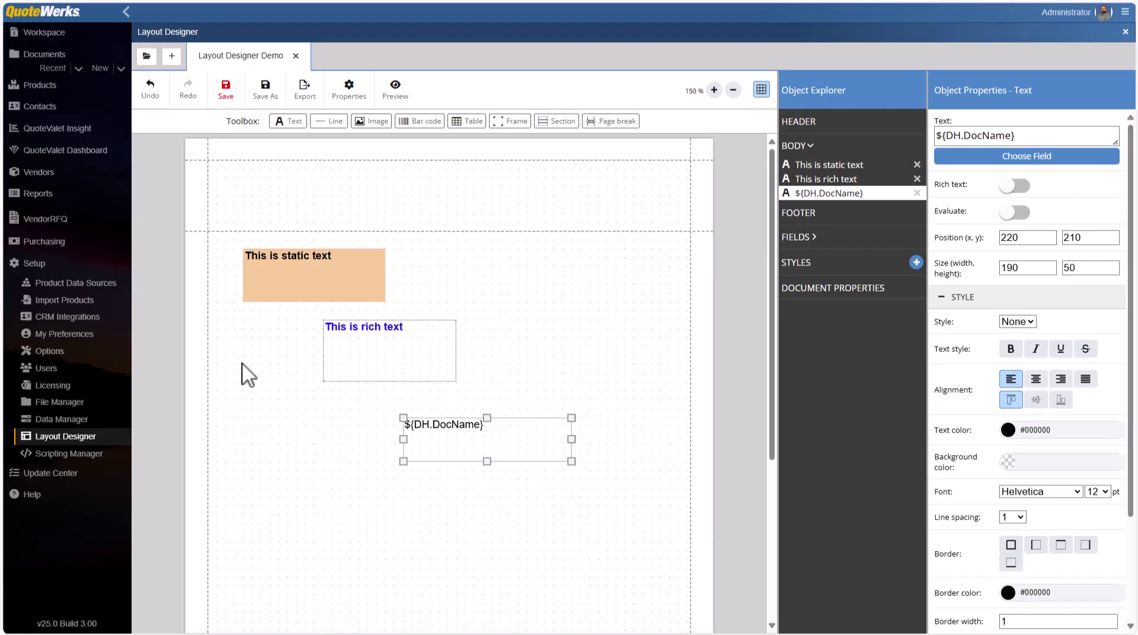
pyautogui.click(394, 92)
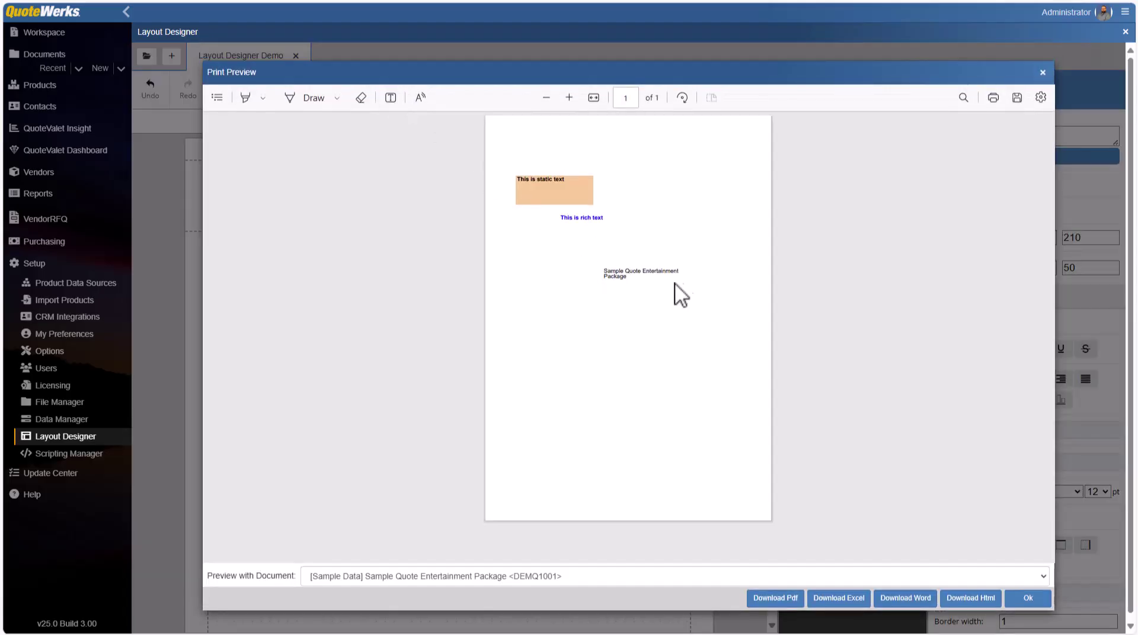
pyautogui.click(1042, 72)
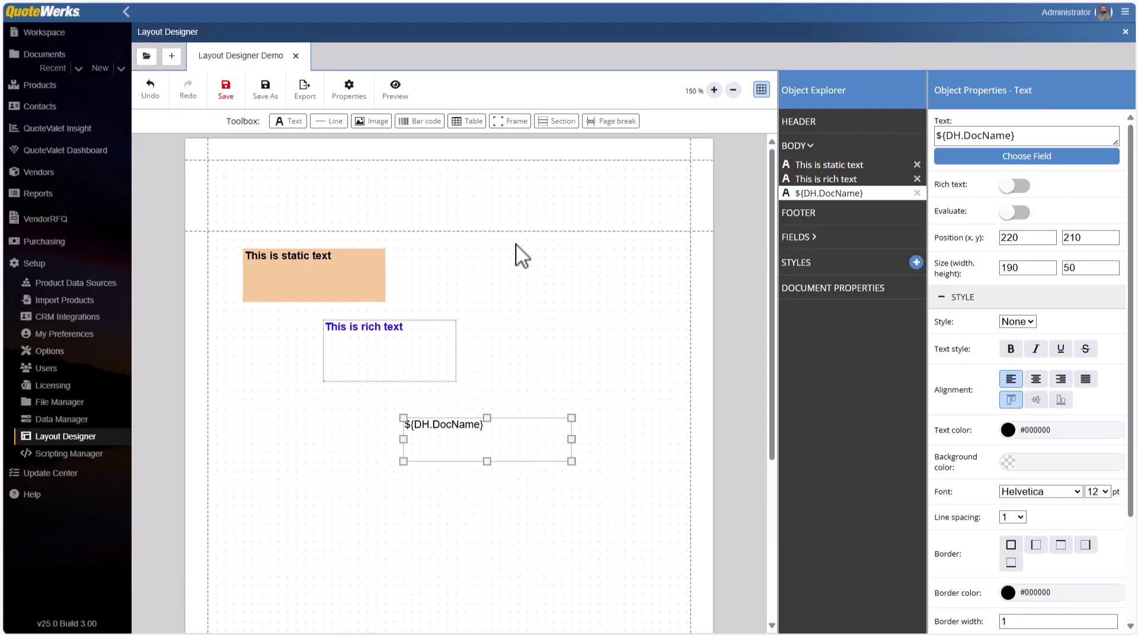
# - Insert "The name of this document is..." before the ${DH.DocName} field in the third text object
pyautogui.click(935, 137)
pyautogui.write('The name of t')
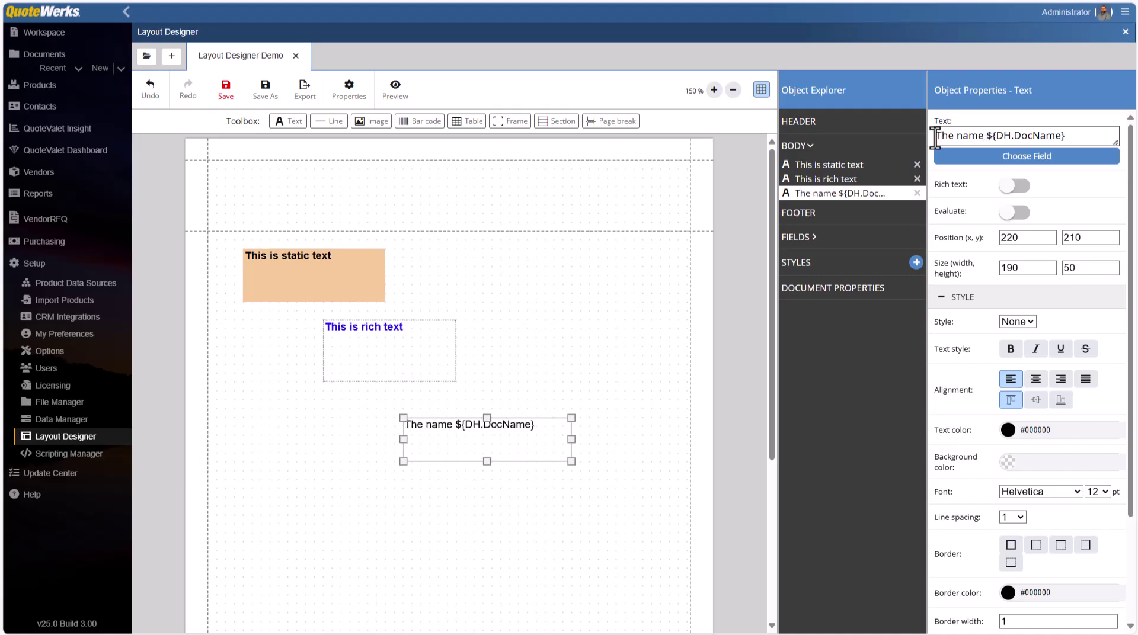
pyautogui.write('his document')
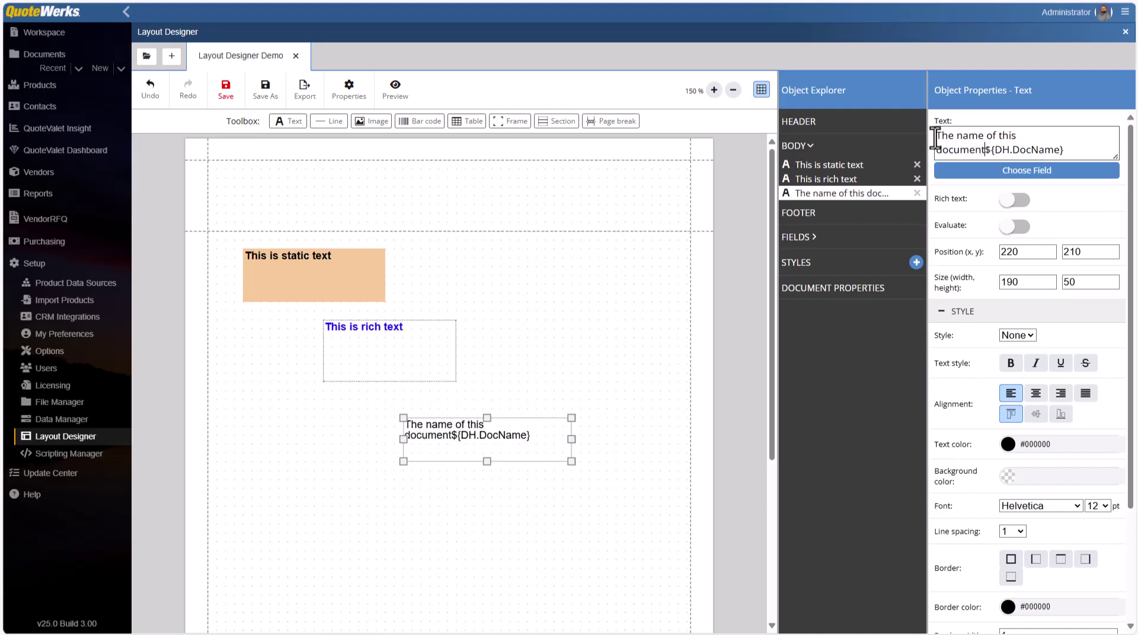
pyautogui.write(' is')
pyautogui.write('...')
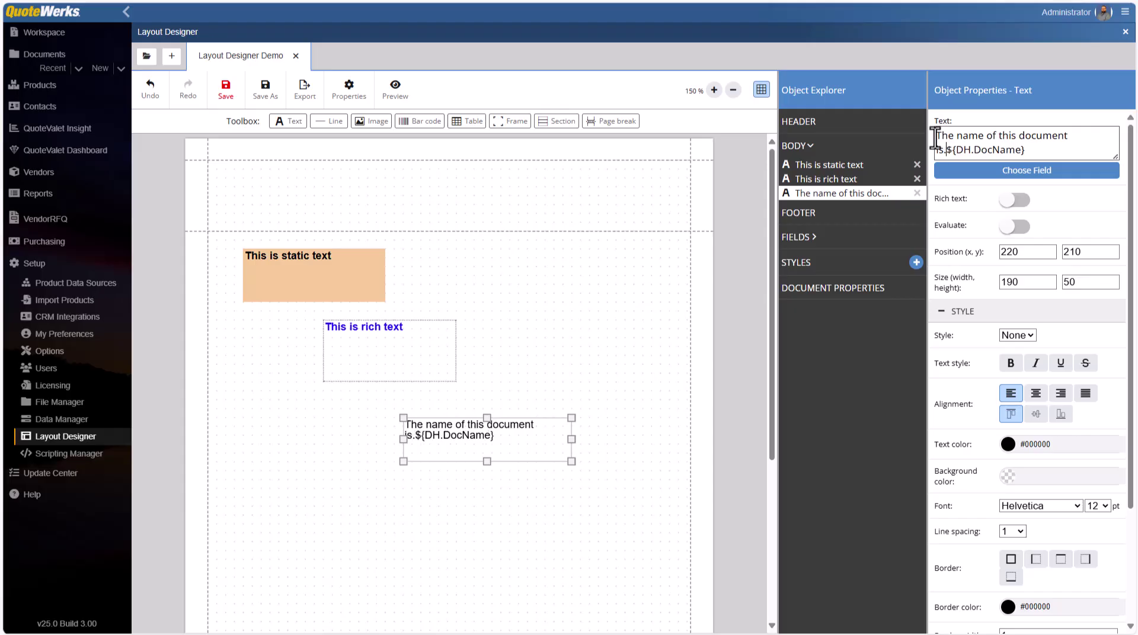
# - Preview how the combined static text and document name field print, and return to the layout
pyautogui.click(540, 165)
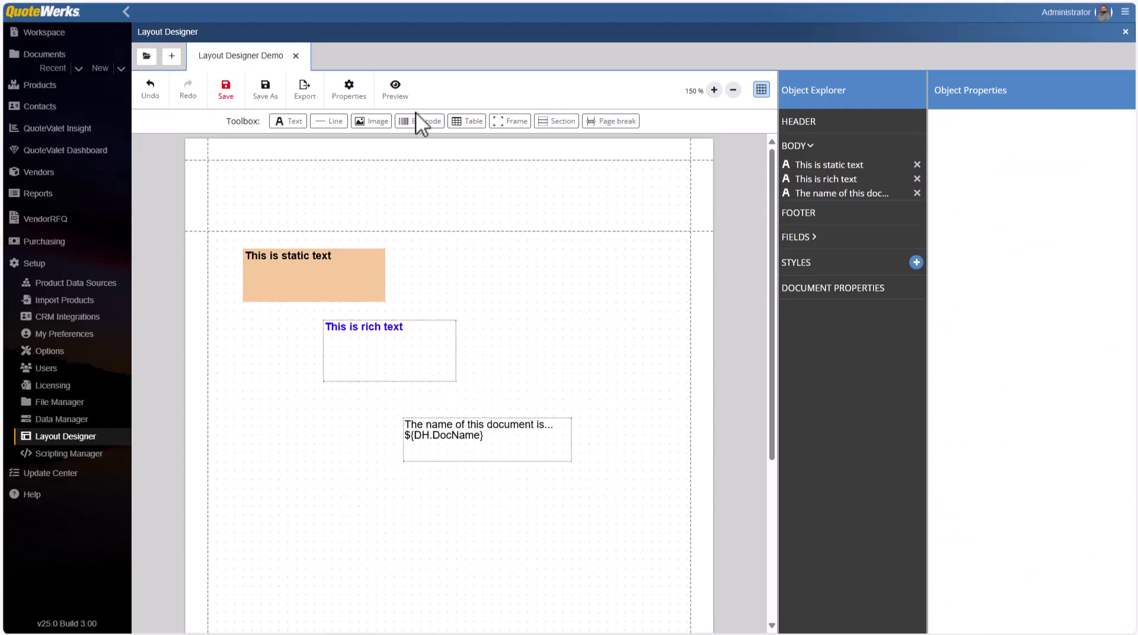
pyautogui.click(395, 90)
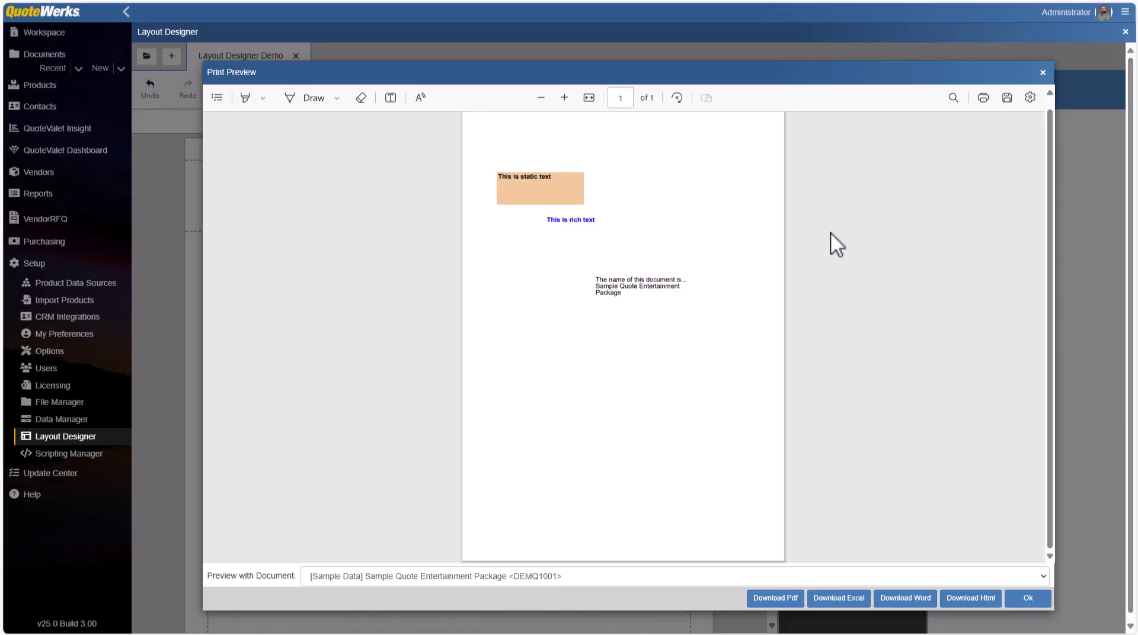
pyautogui.click(1042, 73)
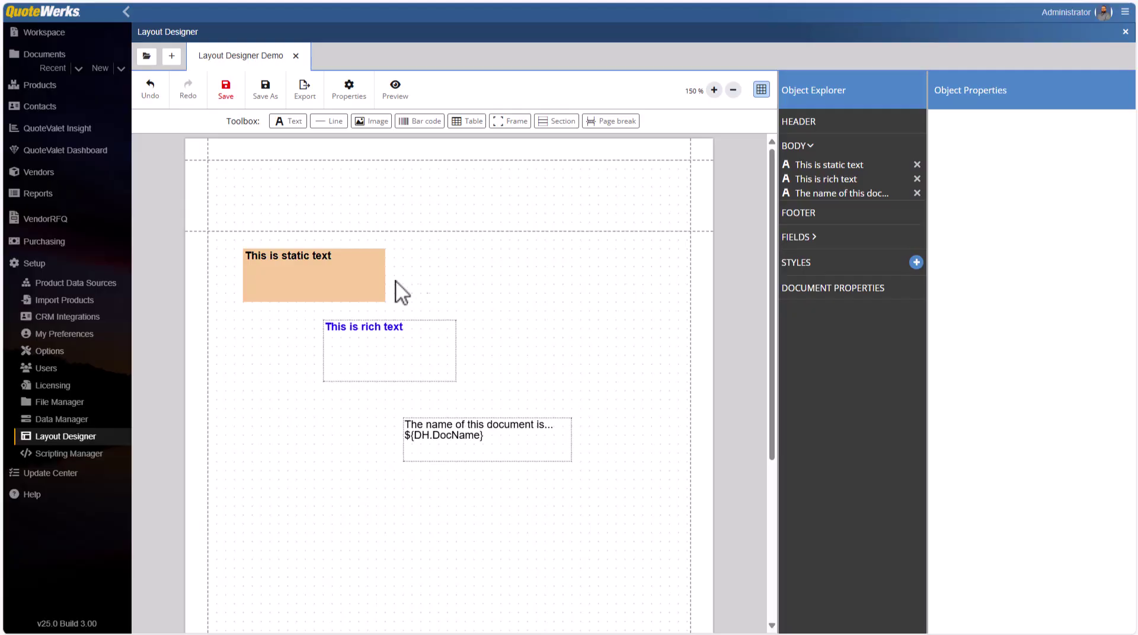
# - Select all three text objects and align them to a common horizontal center
pyautogui.click(363, 278)
pyautogui.keyDown('ctrl'); pyautogui.click(416, 330); pyautogui.keyUp('ctrl')
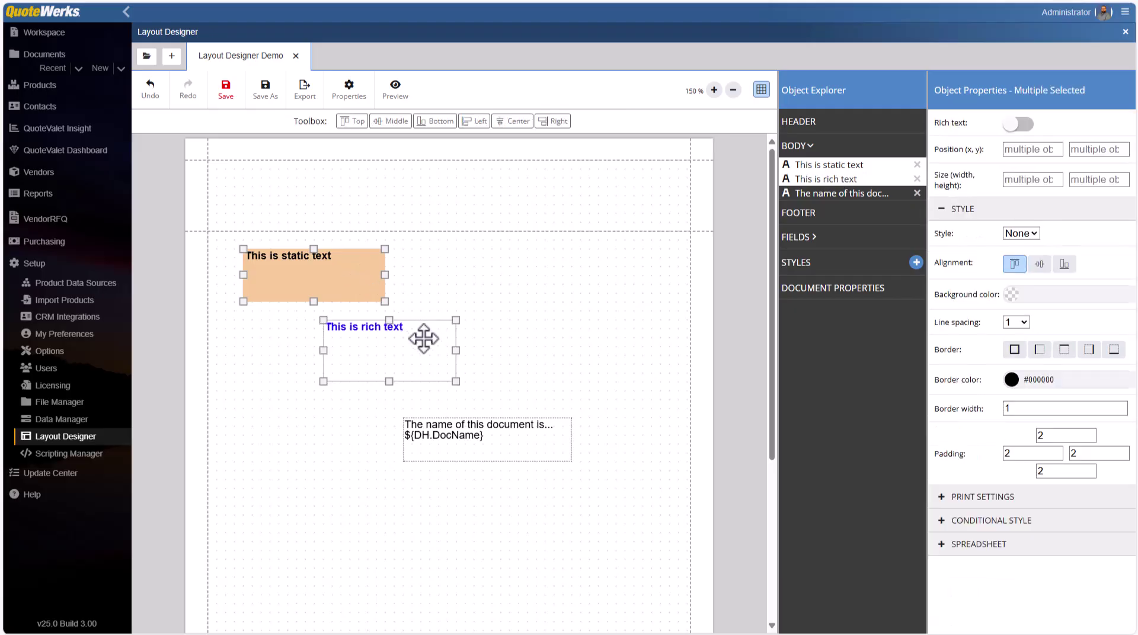
pyautogui.keyDown('ctrl'); pyautogui.click(477, 431); pyautogui.keyUp('ctrl')
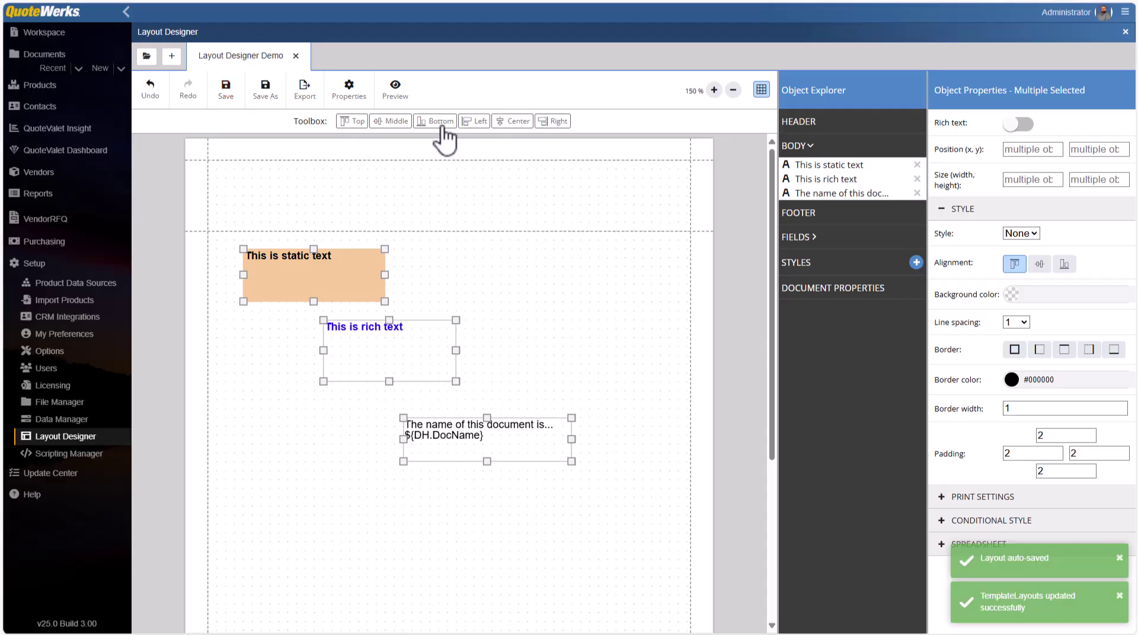
pyautogui.click(513, 126)
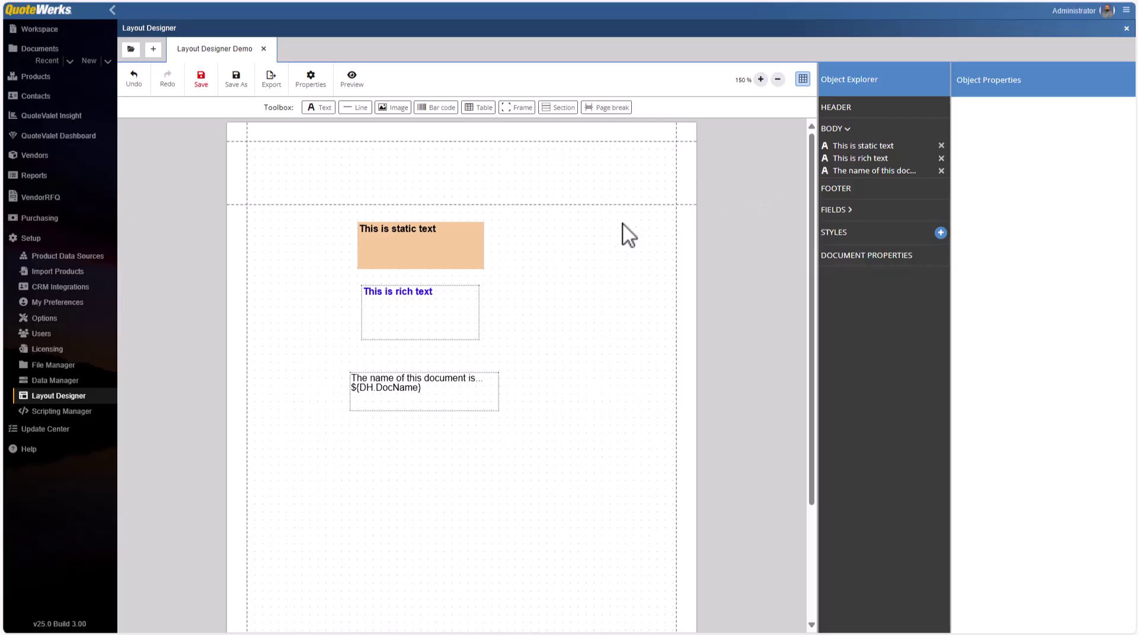
# - Try selecting the static and rich text objects together, individually and with a selection box, clearing the selection each time
pyautogui.click(417, 237)
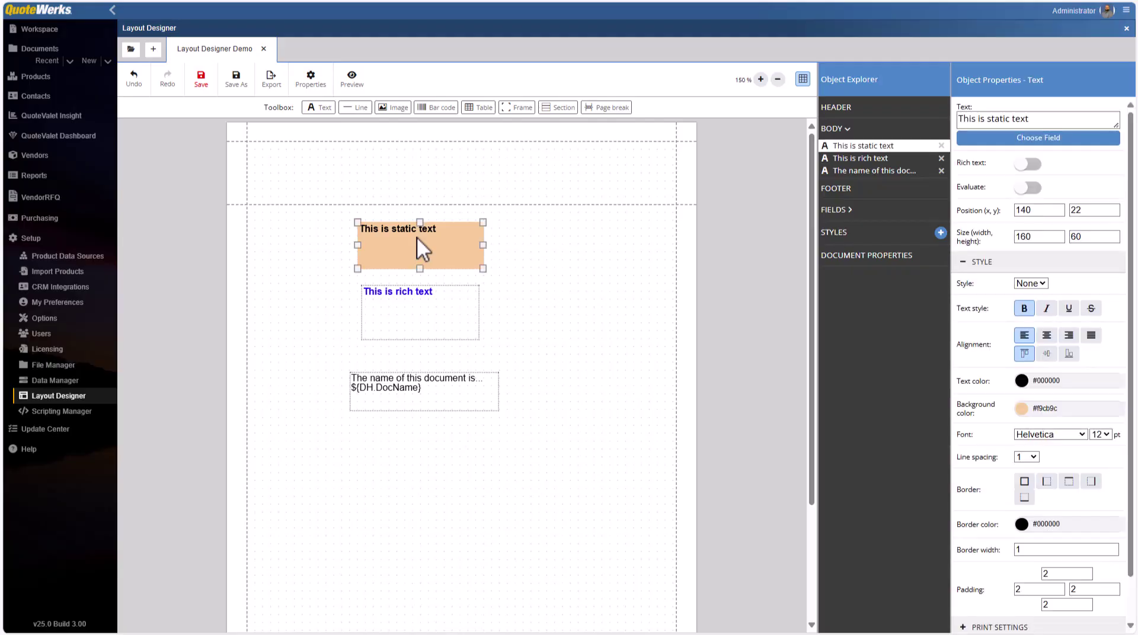
pyautogui.keyDown('shift'); pyautogui.click(421, 308); pyautogui.keyUp('shift')
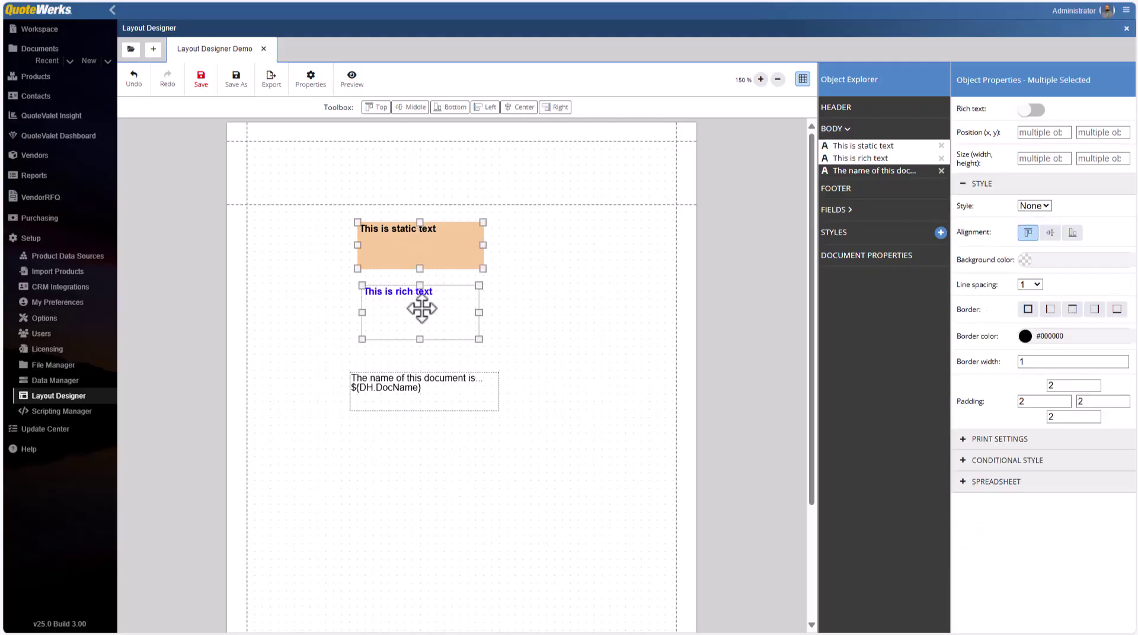
pyautogui.click(528, 350)
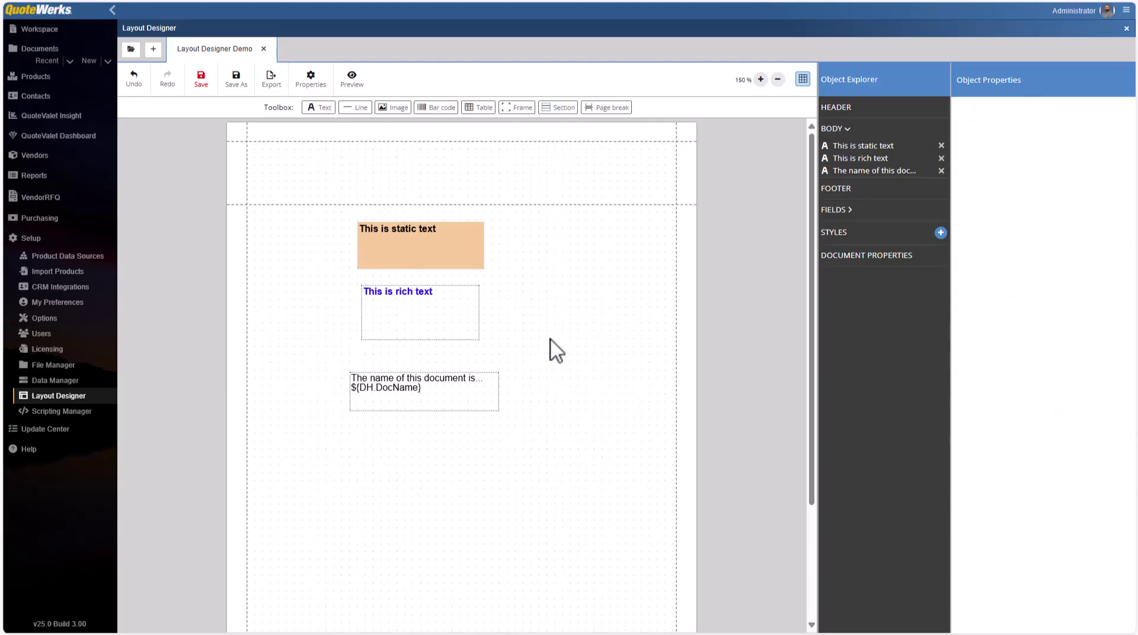
pyautogui.moveTo(572, 346); pyautogui.dragTo(257, 218)
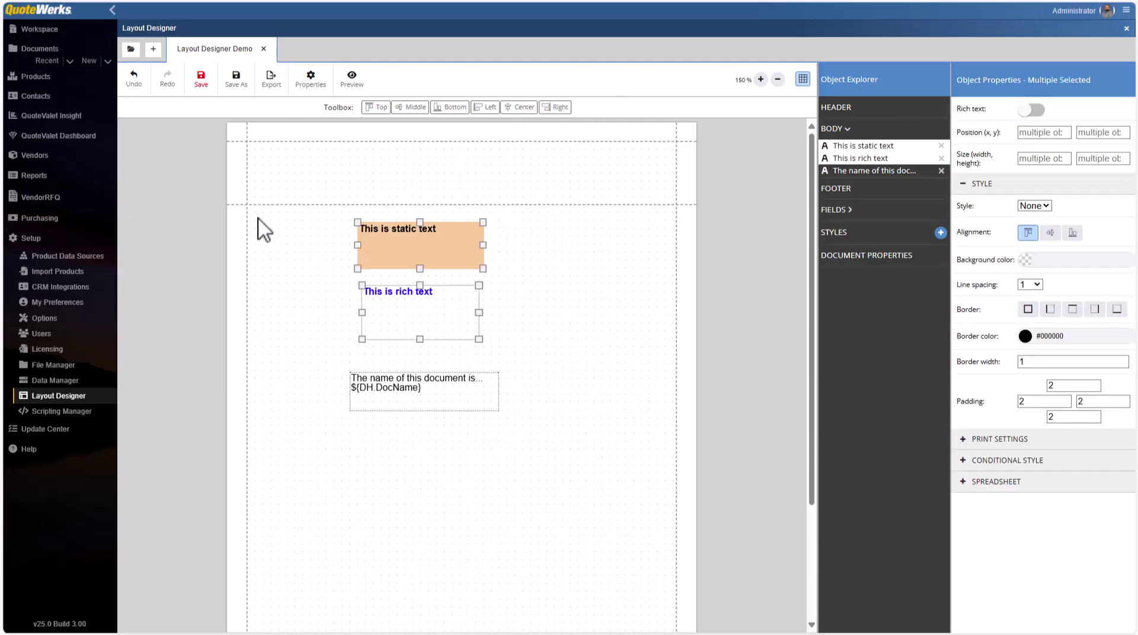
pyautogui.click(291, 274)
# - Change the font of the static text and document name objects together to Calibri
pyautogui.click(392, 265)
pyautogui.keyDown('shift'); pyautogui.click(442, 381); pyautogui.keyUp('shift')
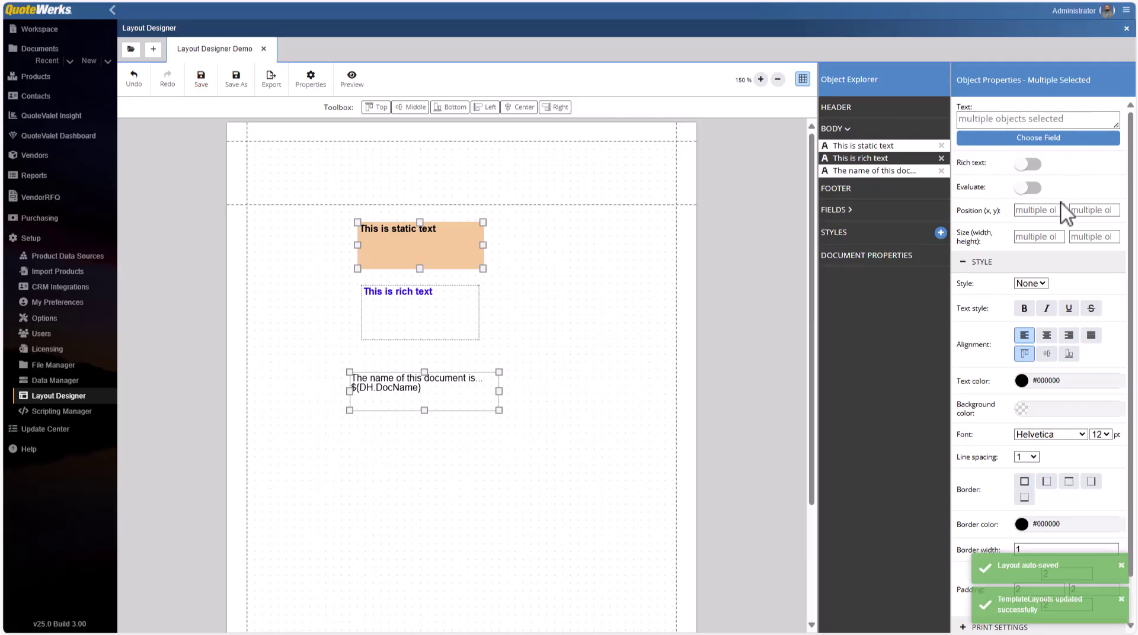
pyautogui.click(1082, 434)
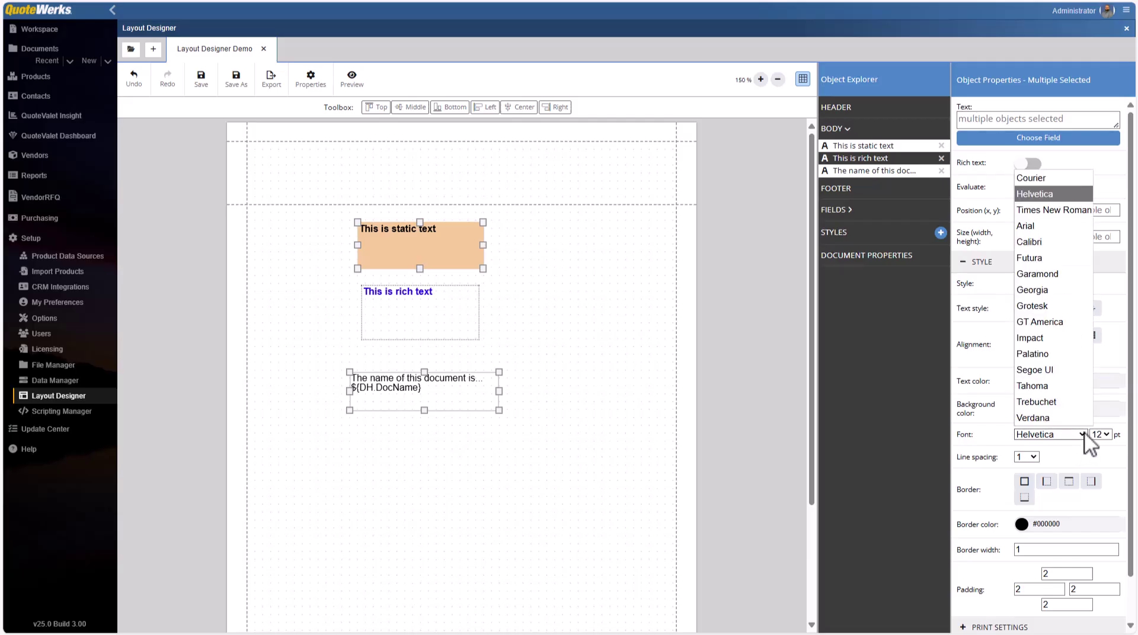
pyautogui.click(1034, 247)
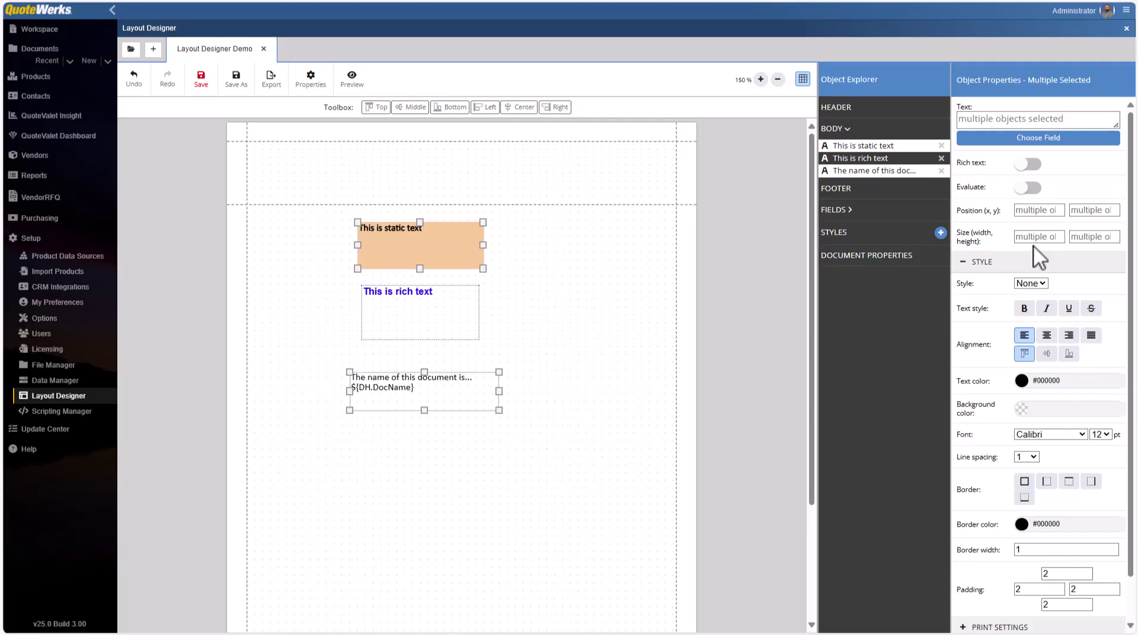
pyautogui.click(530, 271)
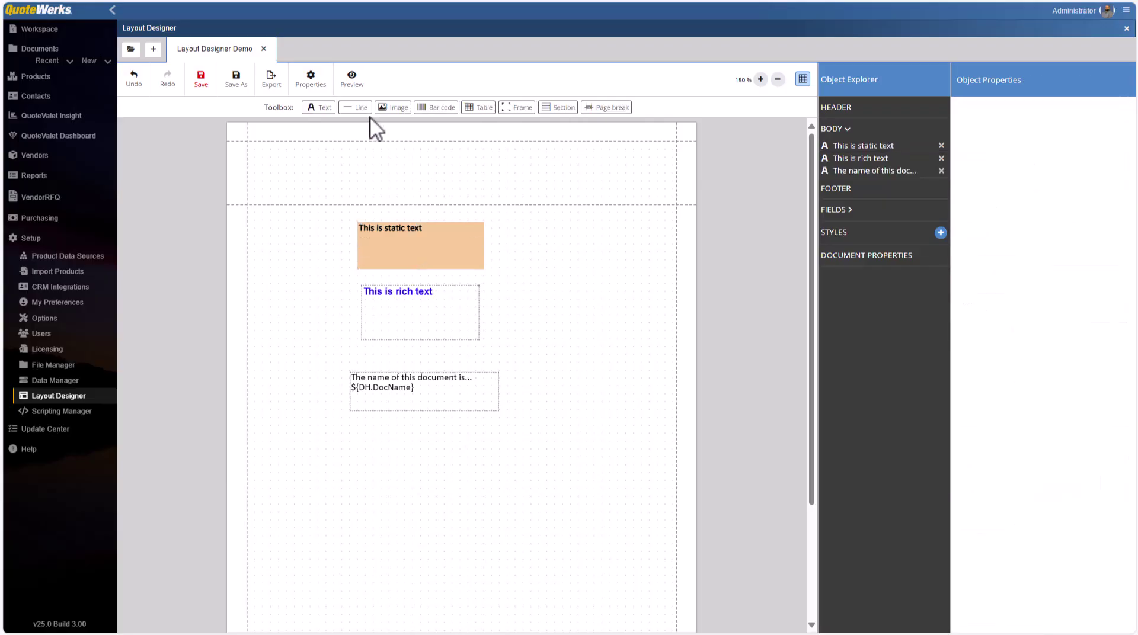
# - Add a line below the text objects and stretch it to a width of 545 between the page margins, at position 0, 340
pyautogui.moveTo(361, 107); pyautogui.dragTo(439, 351)
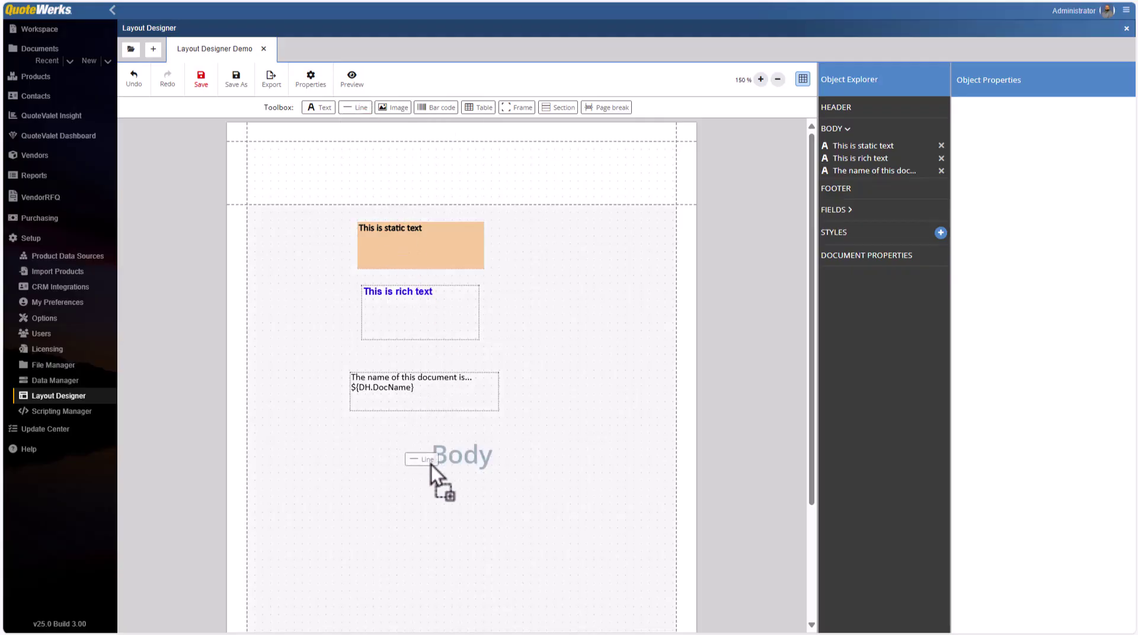
pyautogui.moveTo(432, 464); pyautogui.dragTo(432, 464)
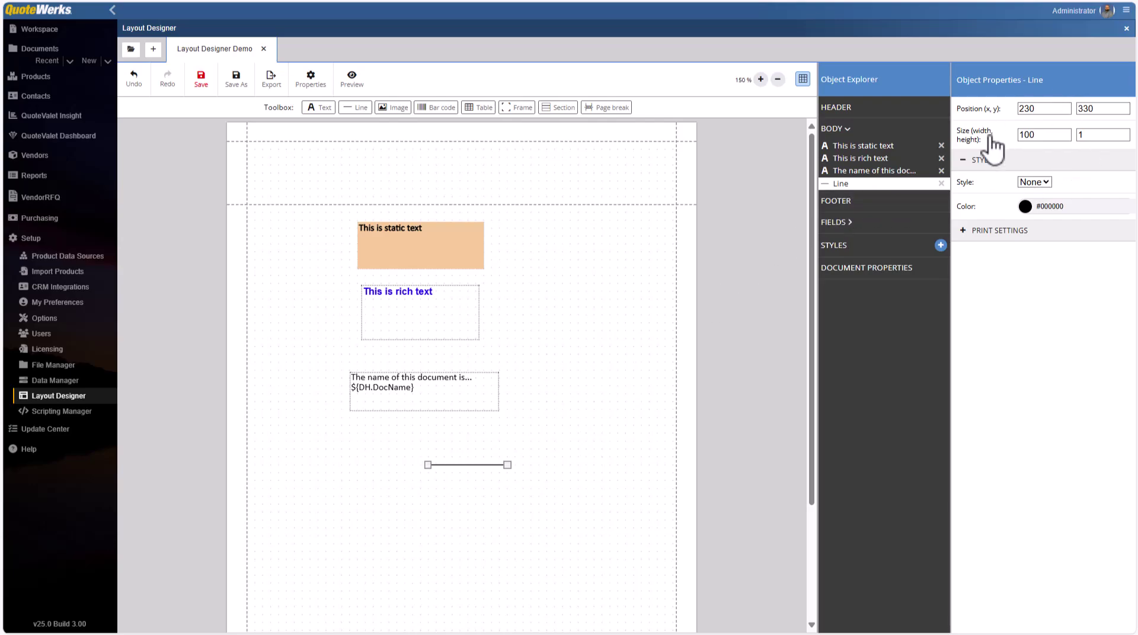
pyautogui.moveTo(433, 473); pyautogui.dragTo(248, 473)
pyautogui.moveTo(507, 465); pyautogui.dragTo(629, 474)
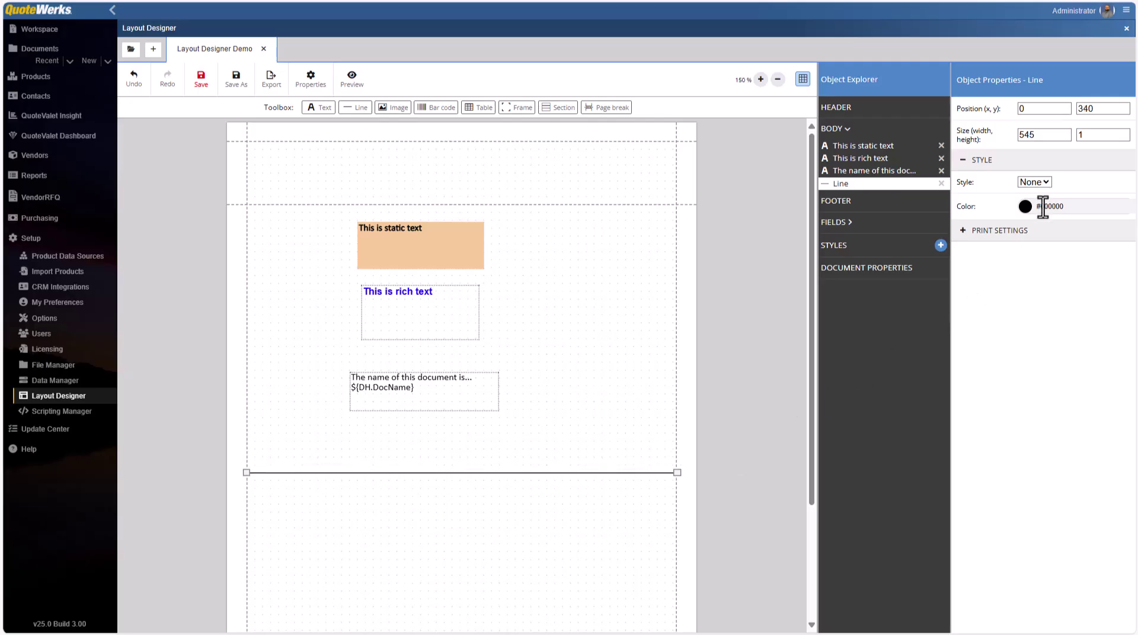
# - Color the horizontal line blue (#0000ff) and clear the selection
pyautogui.click(1025, 206)
pyautogui.click(1089, 232)
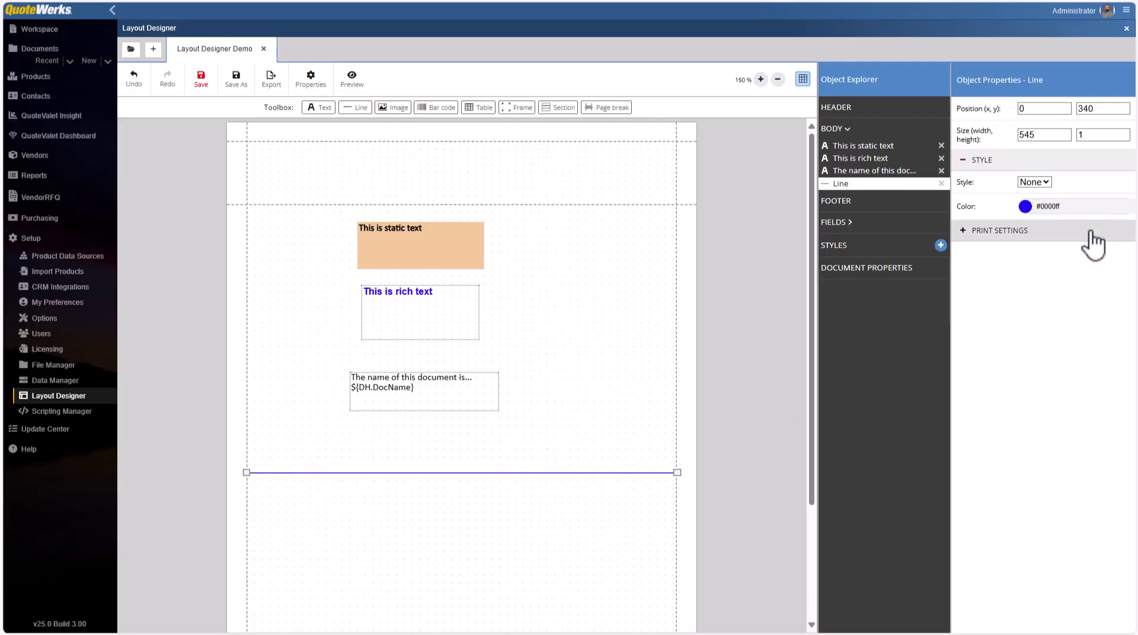
pyautogui.click(662, 374)
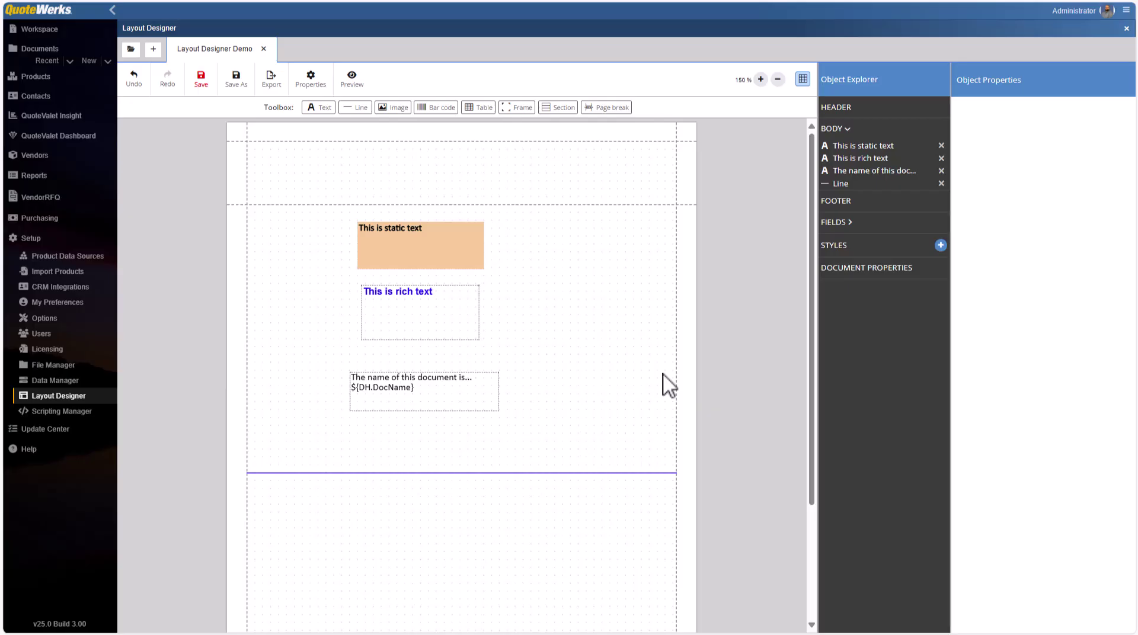
# - Add a 190 by 80 image object beside the static text and set its source to the APP.CompanyLogo field
pyautogui.moveTo(393, 107); pyautogui.dragTo(508, 268)
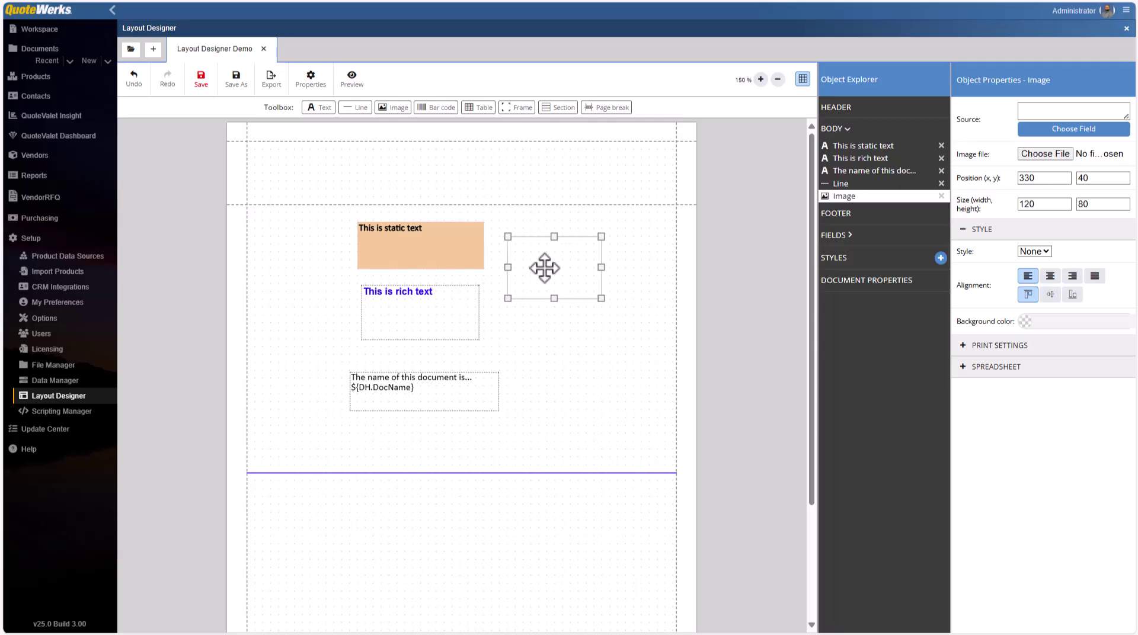
pyautogui.moveTo(602, 267); pyautogui.dragTo(656, 267)
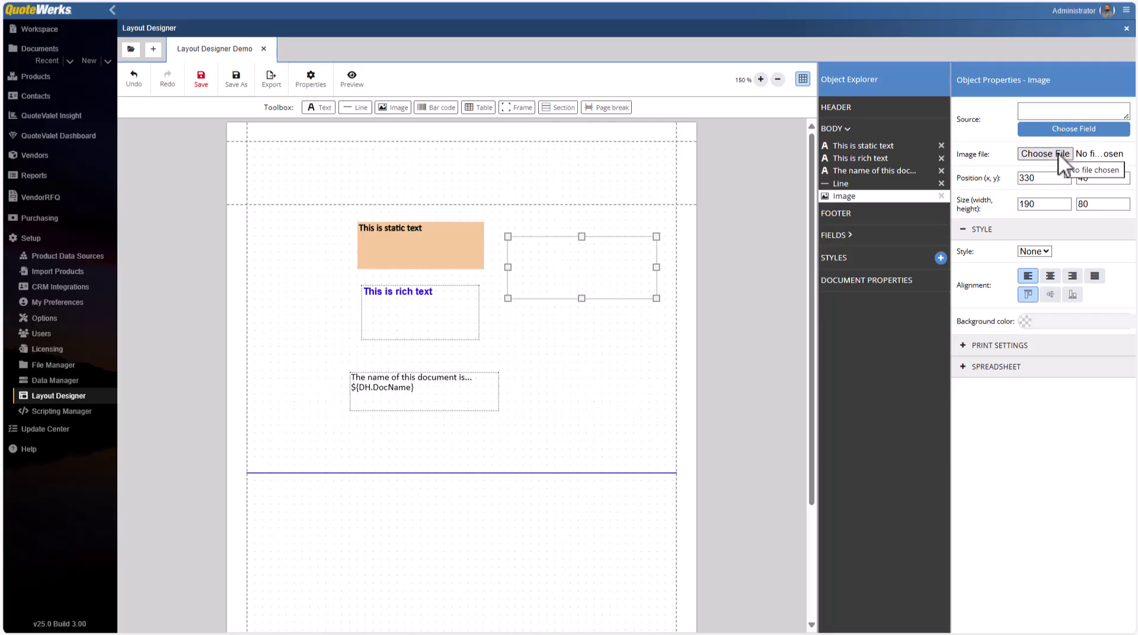
pyautogui.click(1072, 132)
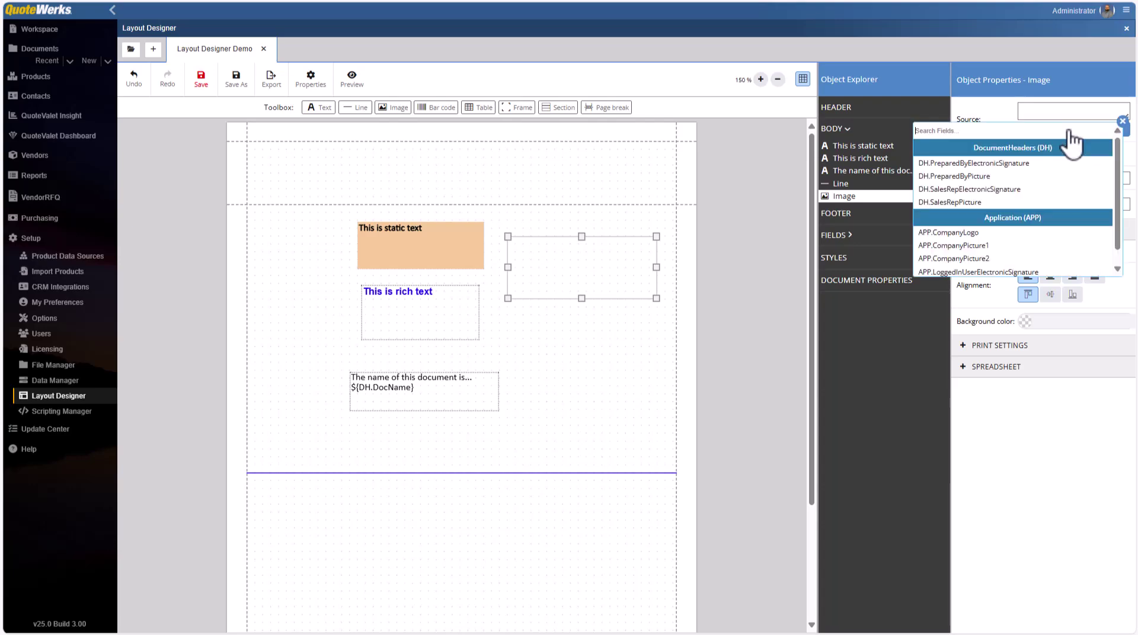
pyautogui.click(989, 233)
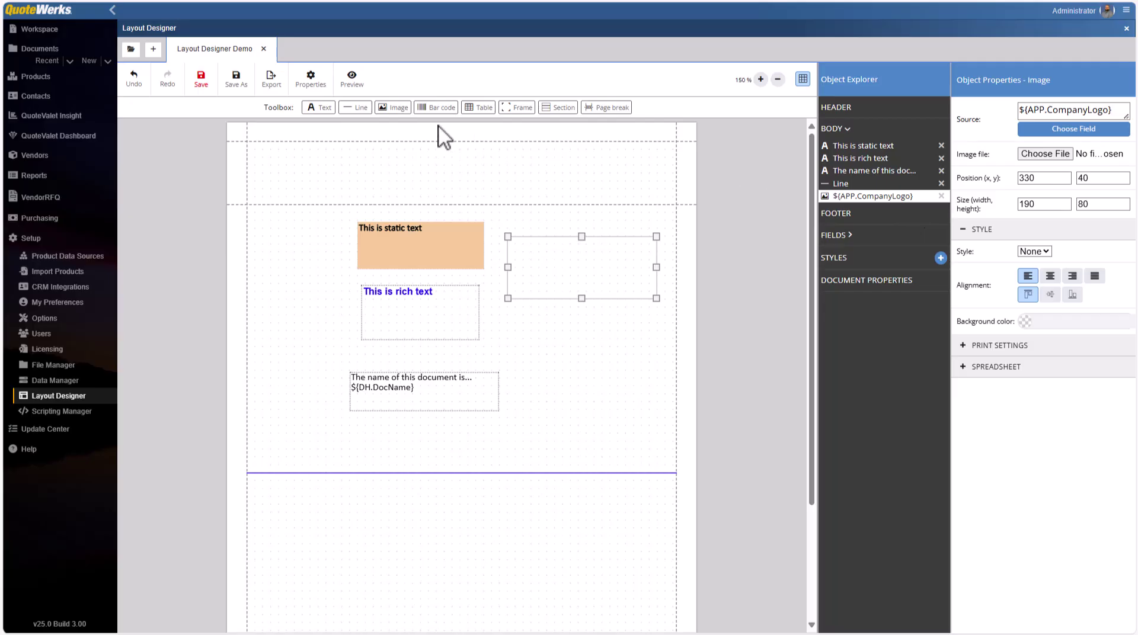
# - Add a second image object below the logo placeholder, load Dell.png into it, and enlarge it to 110 by 100
pyautogui.moveTo(394, 109); pyautogui.dragTo(563, 340)
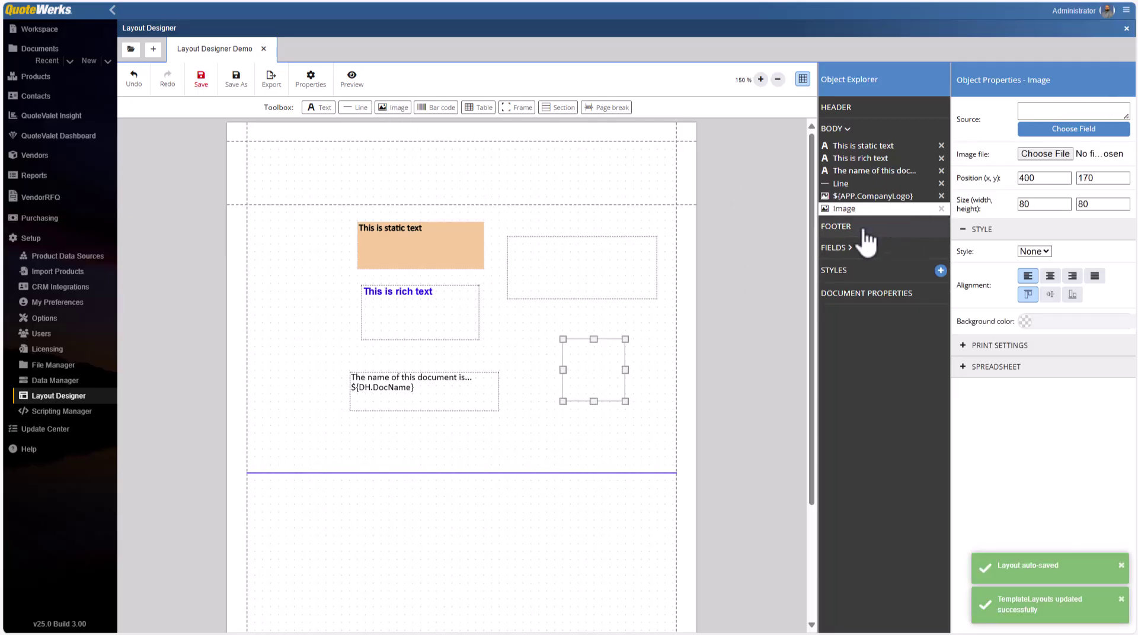
pyautogui.click(1037, 155)
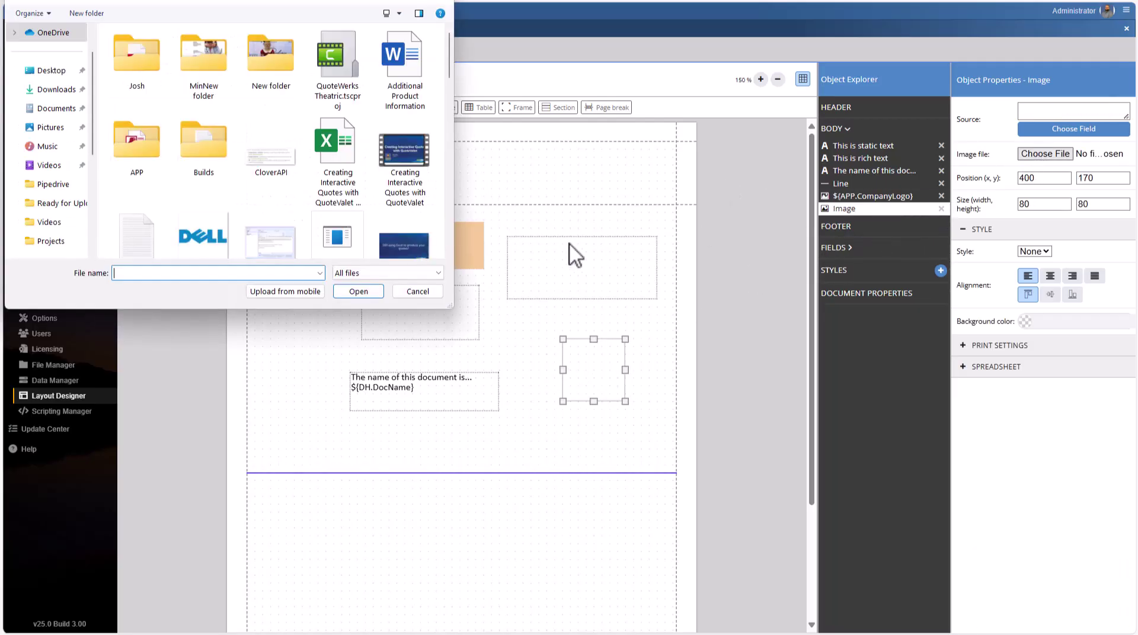
pyautogui.click(212, 241)
pyautogui.click(358, 291)
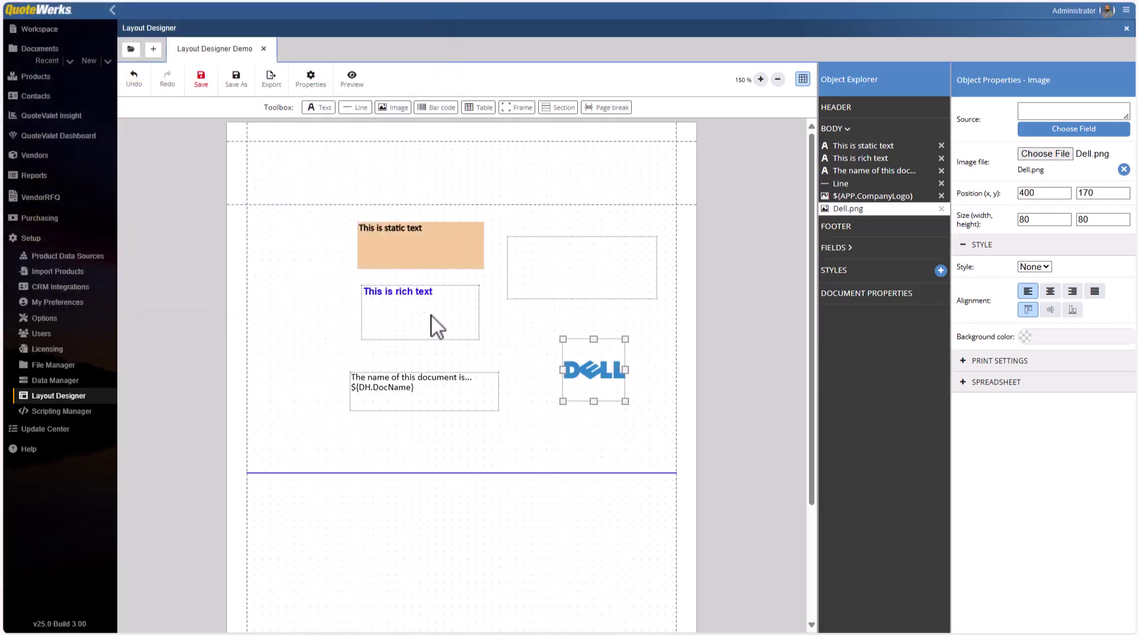
pyautogui.moveTo(558, 404); pyautogui.dragTo(537, 419)
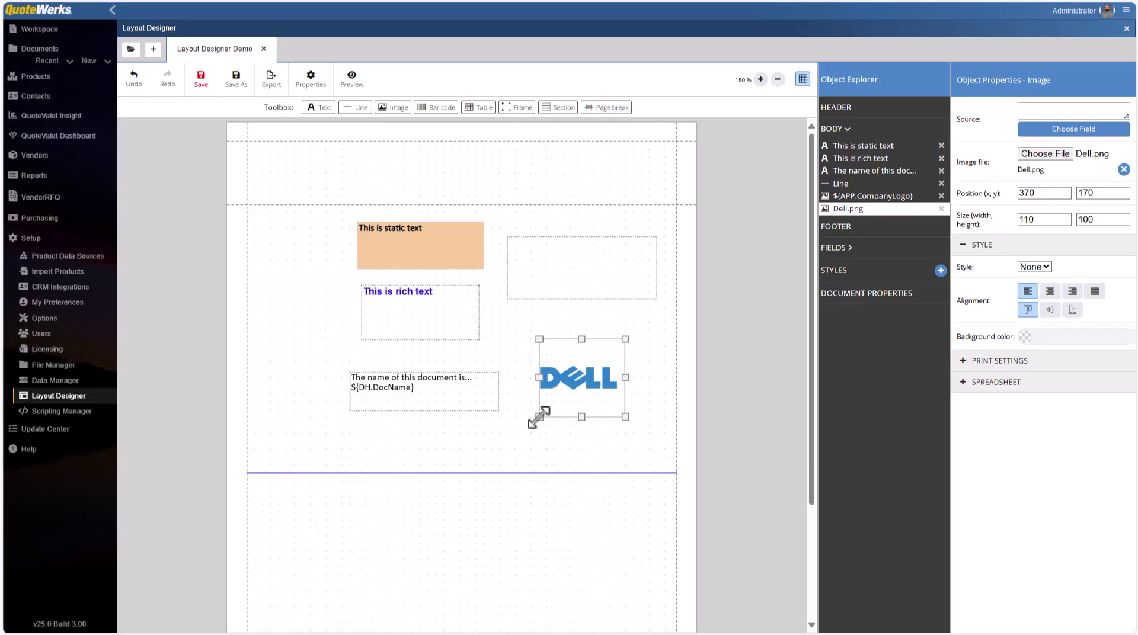
pyautogui.click(694, 341)
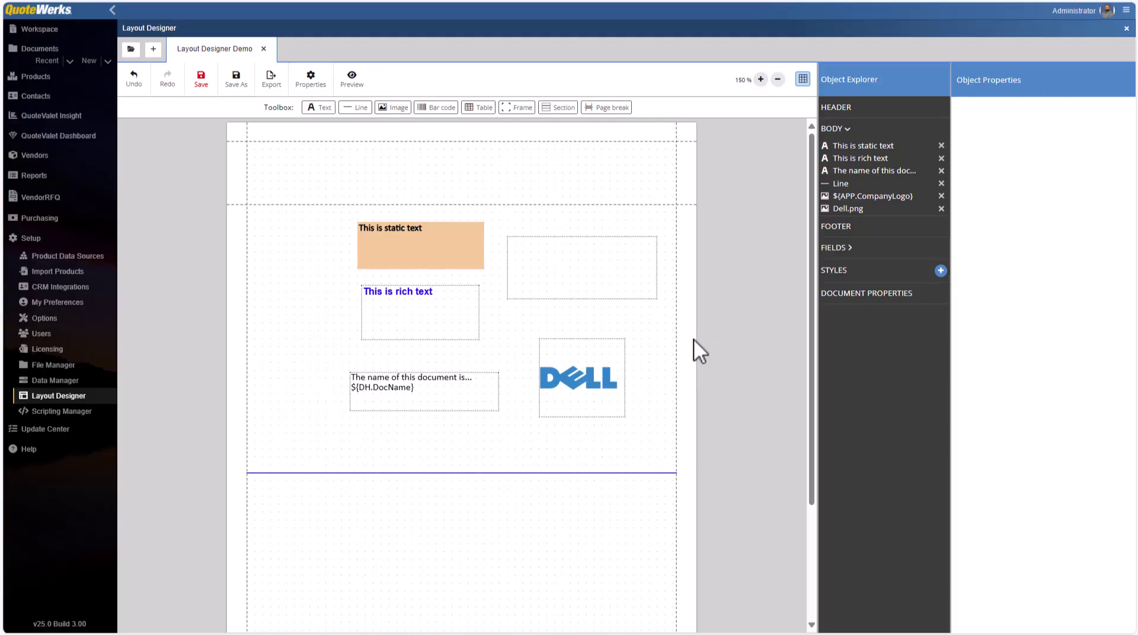
# - Enlarge the company logo image to 200 by 90, and preview how the layout prints before returning to it
pyautogui.click(551, 296)
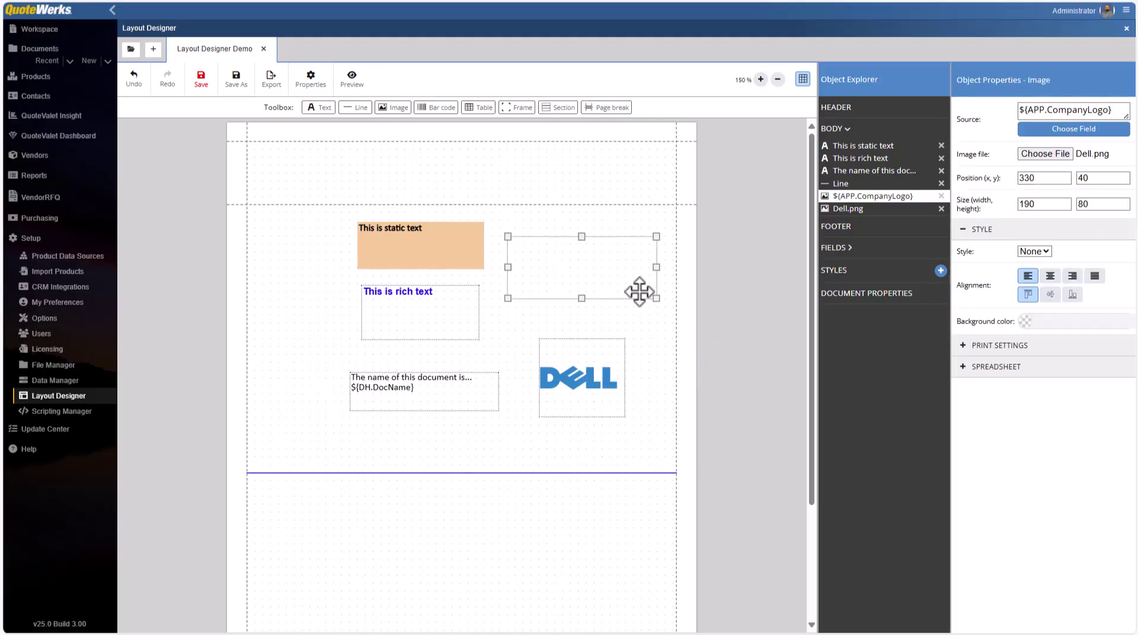
pyautogui.moveTo(508, 298); pyautogui.dragTo(500, 307)
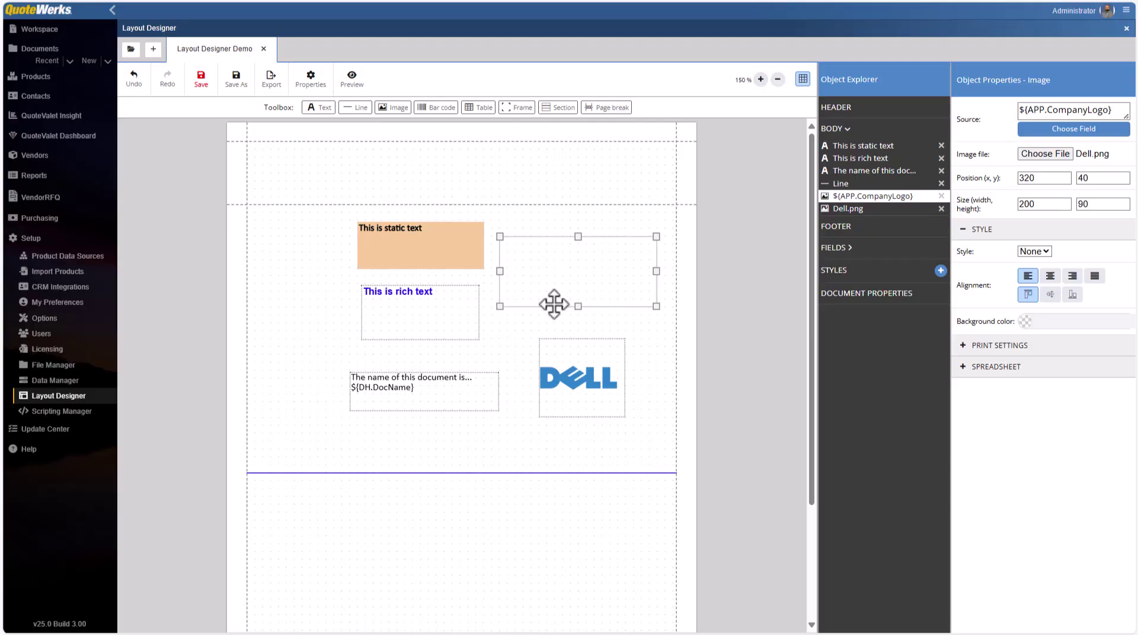
pyautogui.click(353, 82)
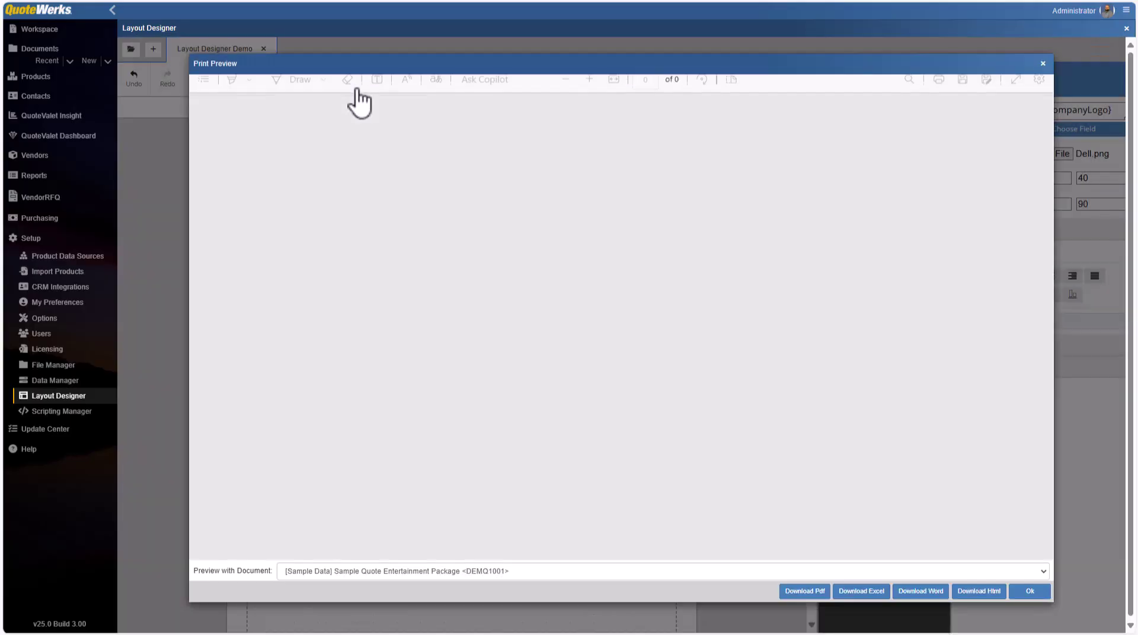
pyautogui.scroll(3, 667, 249)
pyautogui.scroll(3, 666, 249)
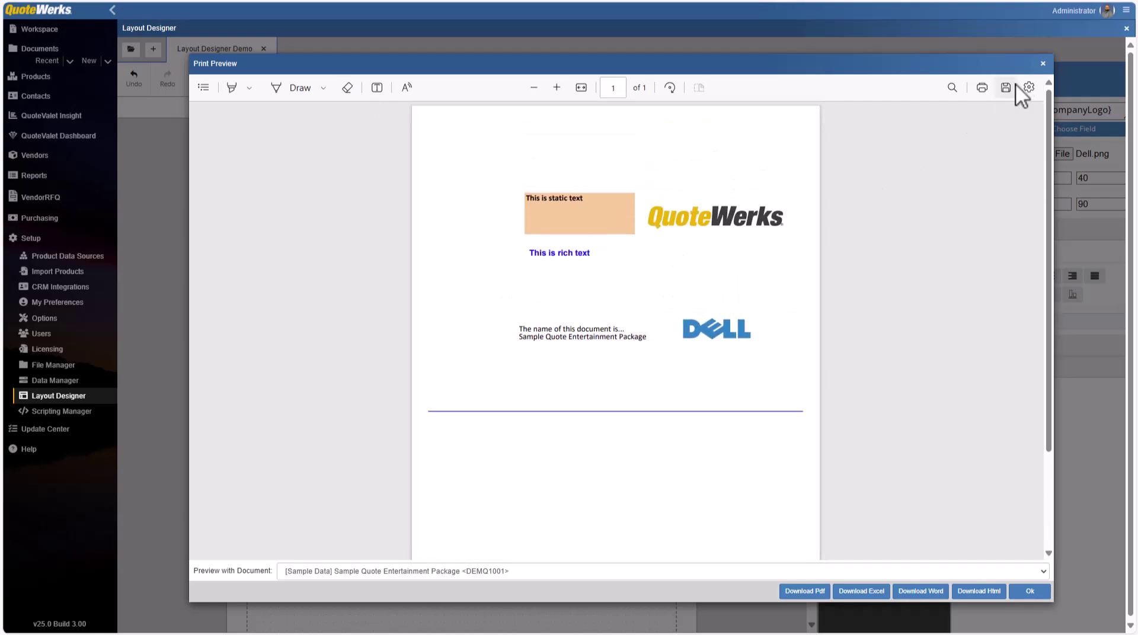
pyautogui.click(1043, 64)
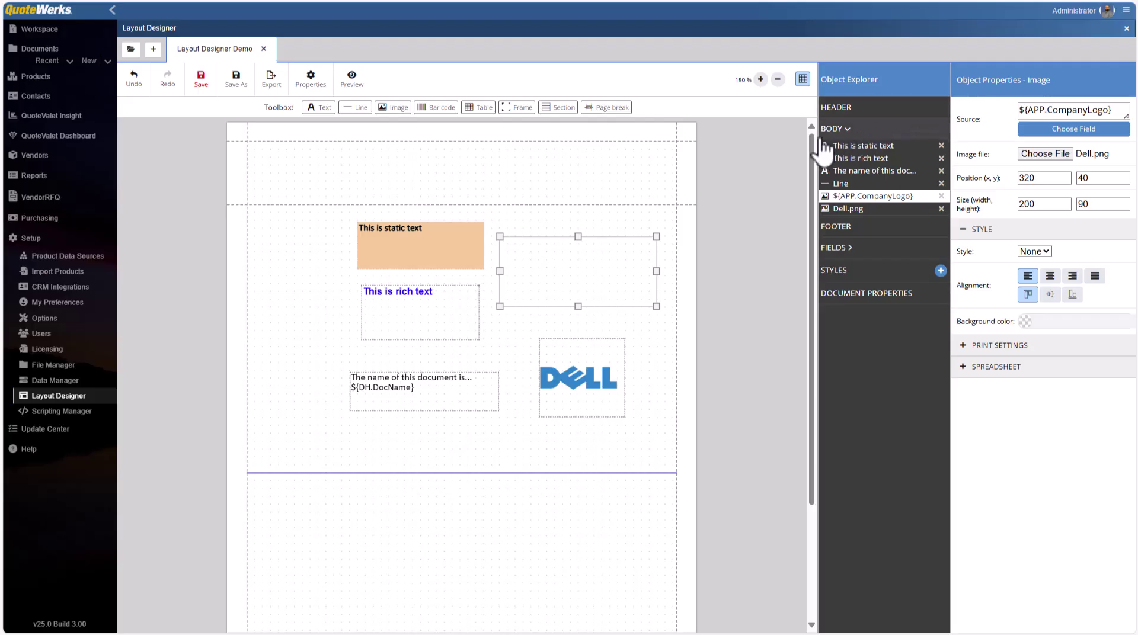
pyautogui.click(731, 175)
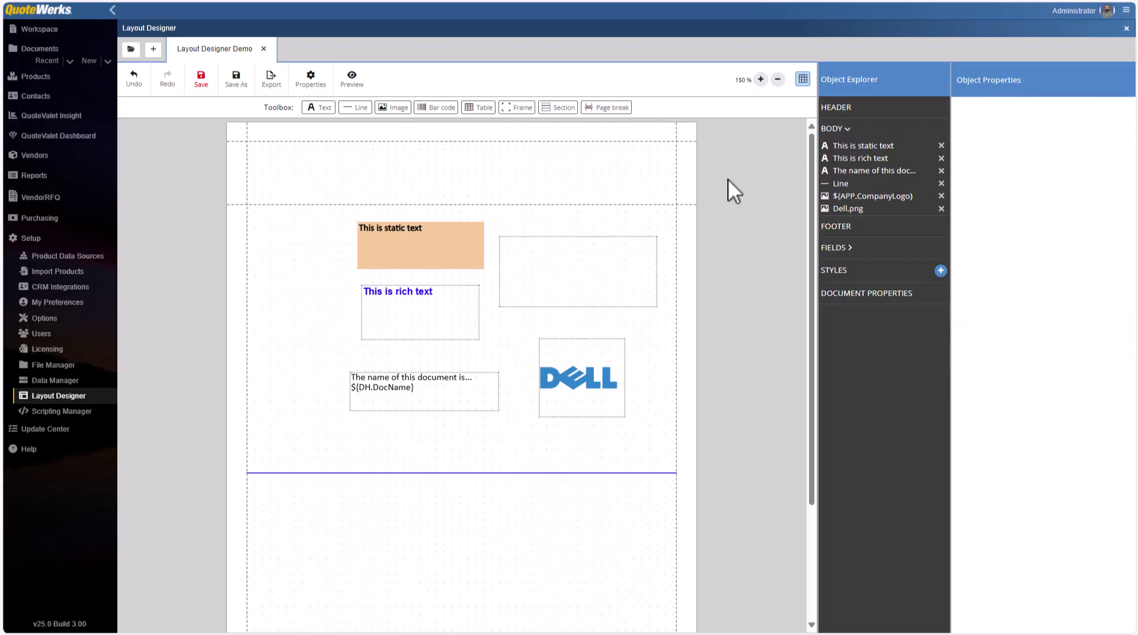
# - Insert a two-column table just below the blue line at the page's left margin, at position 0, 360
pyautogui.scroll(-3, 727, 179)
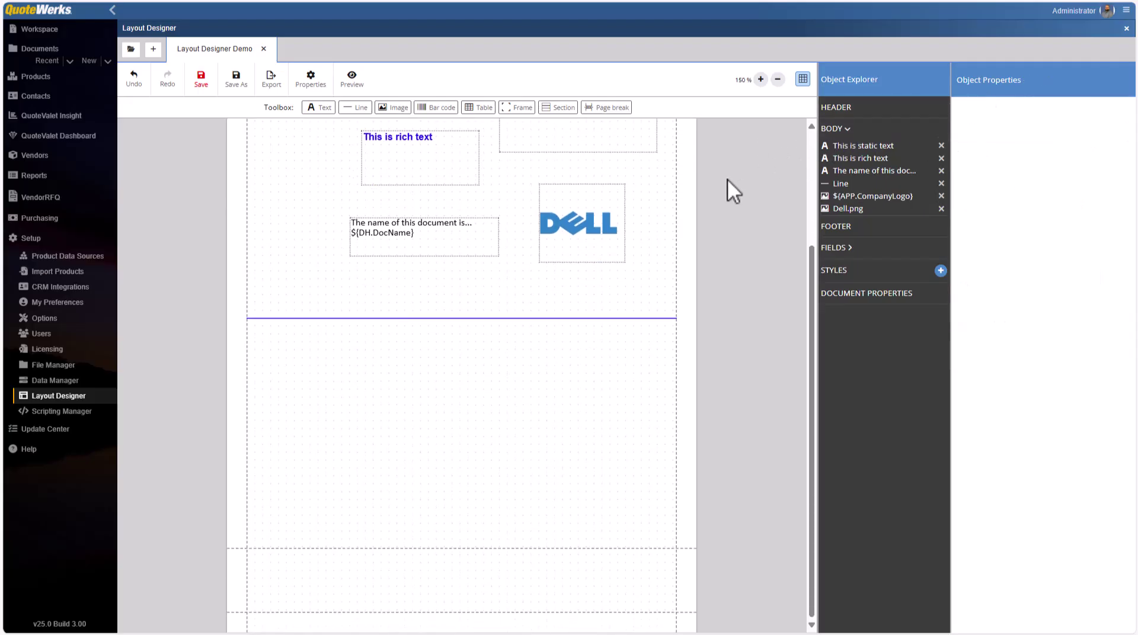
pyautogui.moveTo(465, 105); pyautogui.dragTo(442, 154)
pyautogui.moveTo(321, 332); pyautogui.dragTo(304, 356)
pyautogui.moveTo(425, 371); pyautogui.dragTo(396, 360)
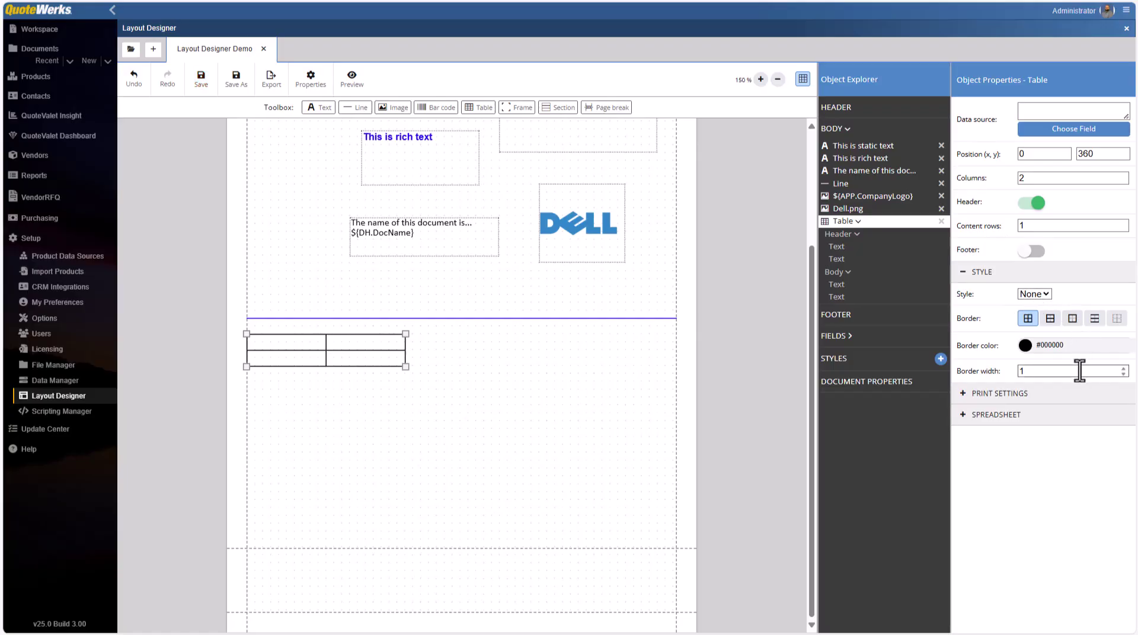
# - Set the table's border width to 3 and its border color to light green (#93c47d)
pyautogui.doubleClick(1019, 372)
pyautogui.write('2')
pyautogui.click(1025, 346)
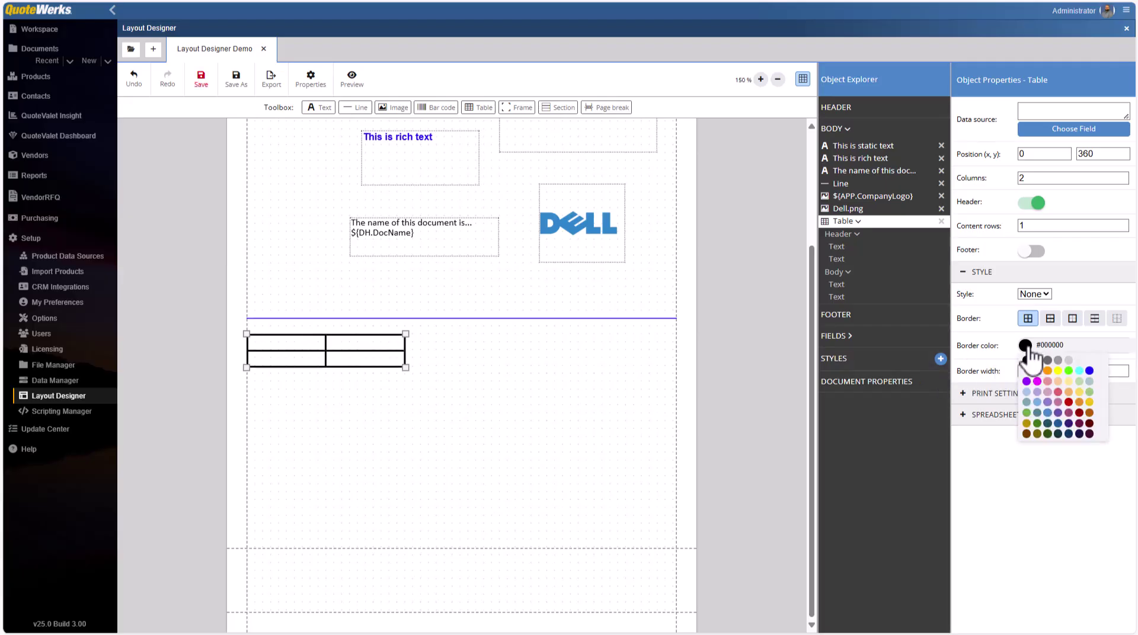
pyautogui.click(1089, 392)
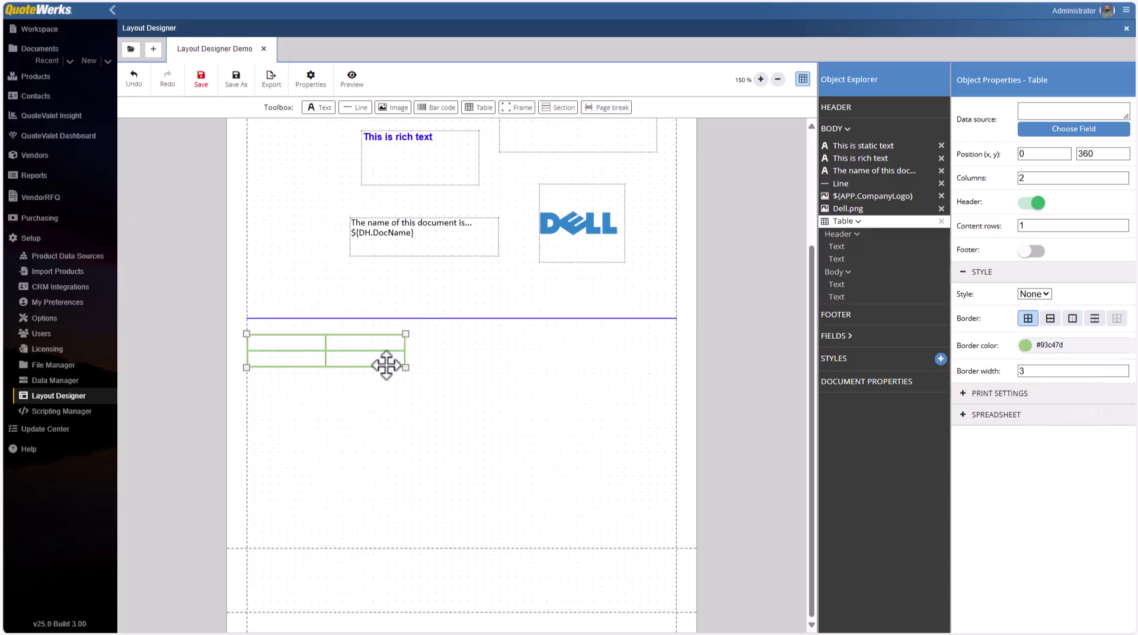
# - Widen the table's first column to 180 and its second column to 160, and check the cell properties
pyautogui.click(307, 344)
pyautogui.moveTo(325, 344); pyautogui.dragTo(390, 348)
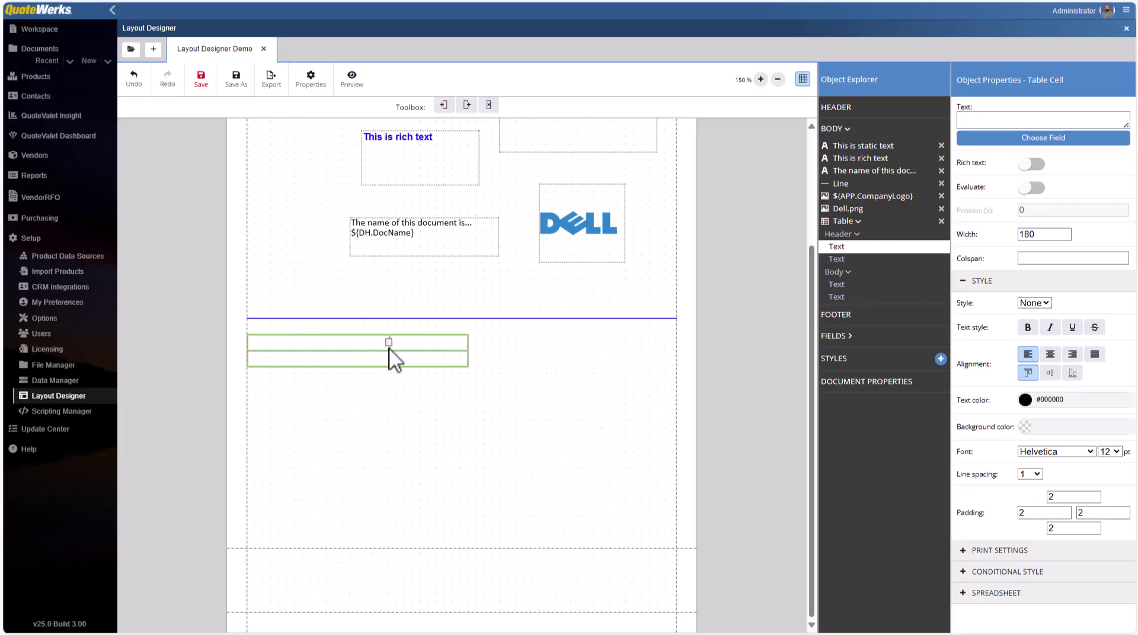
pyautogui.click(418, 348)
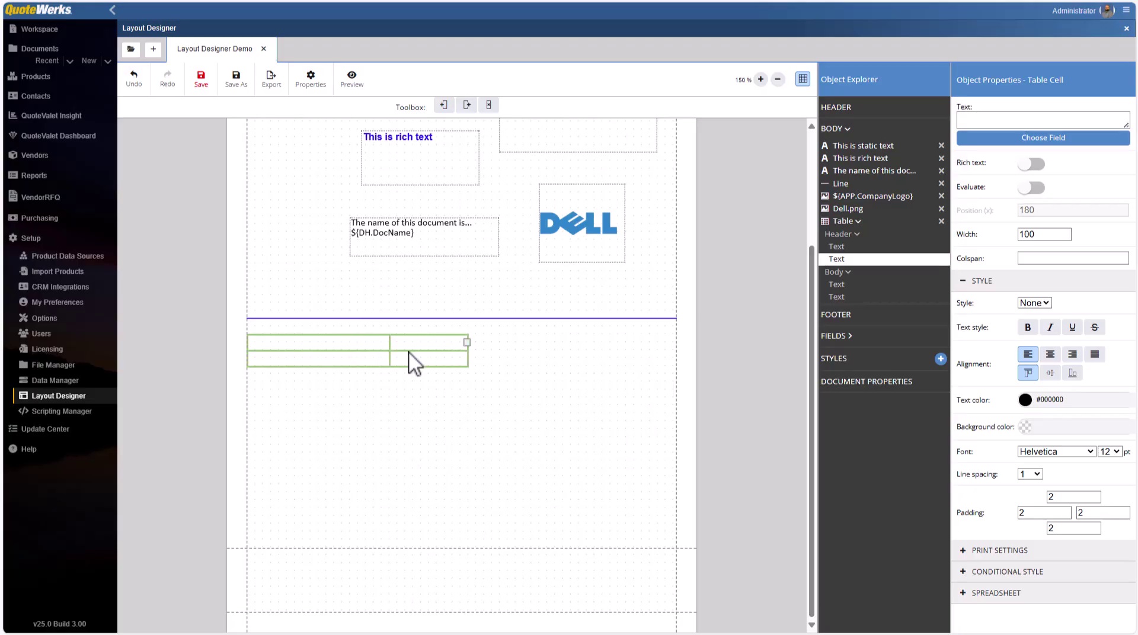
pyautogui.click(414, 357)
pyautogui.click(372, 364)
pyautogui.click(408, 354)
pyautogui.moveTo(467, 342); pyautogui.dragTo(516, 346)
pyautogui.click(460, 365)
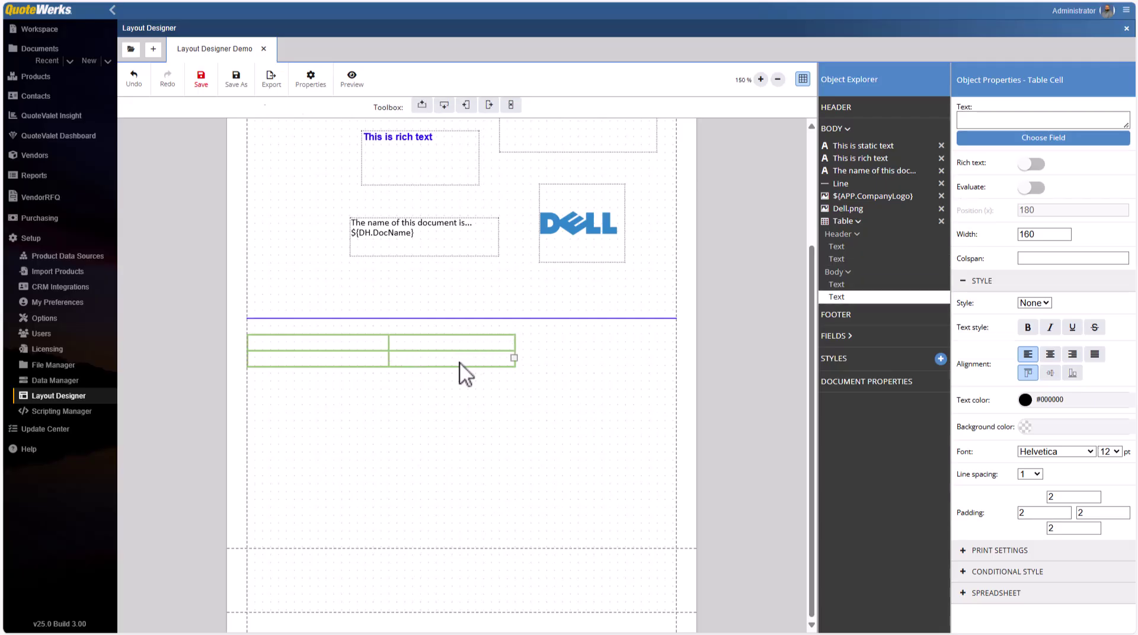
pyautogui.click(358, 346)
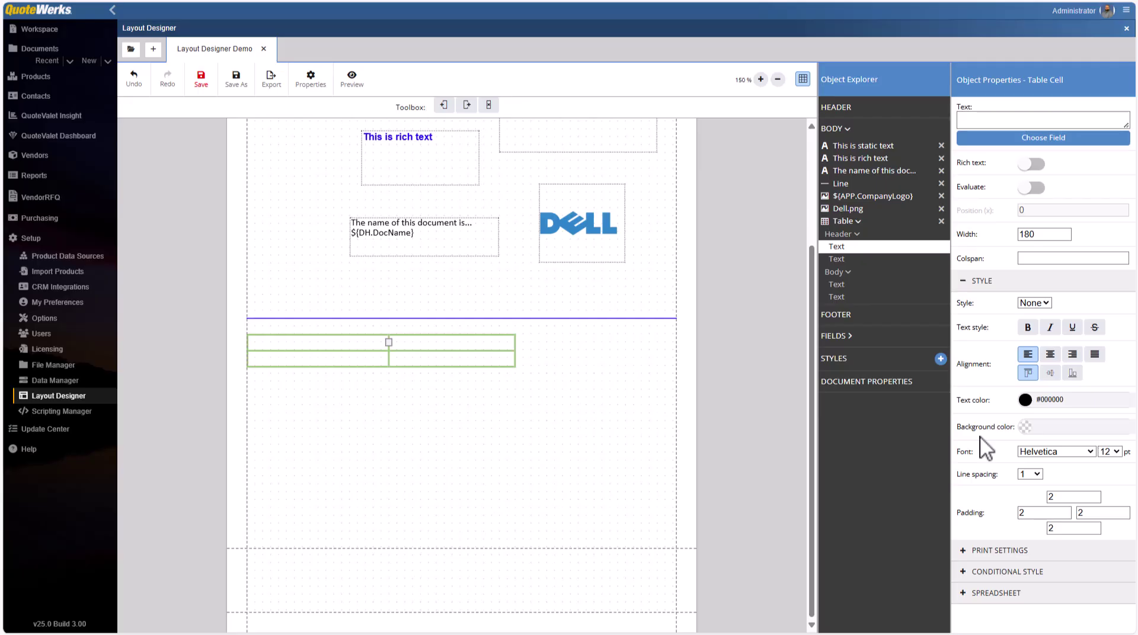
pyautogui.click(527, 382)
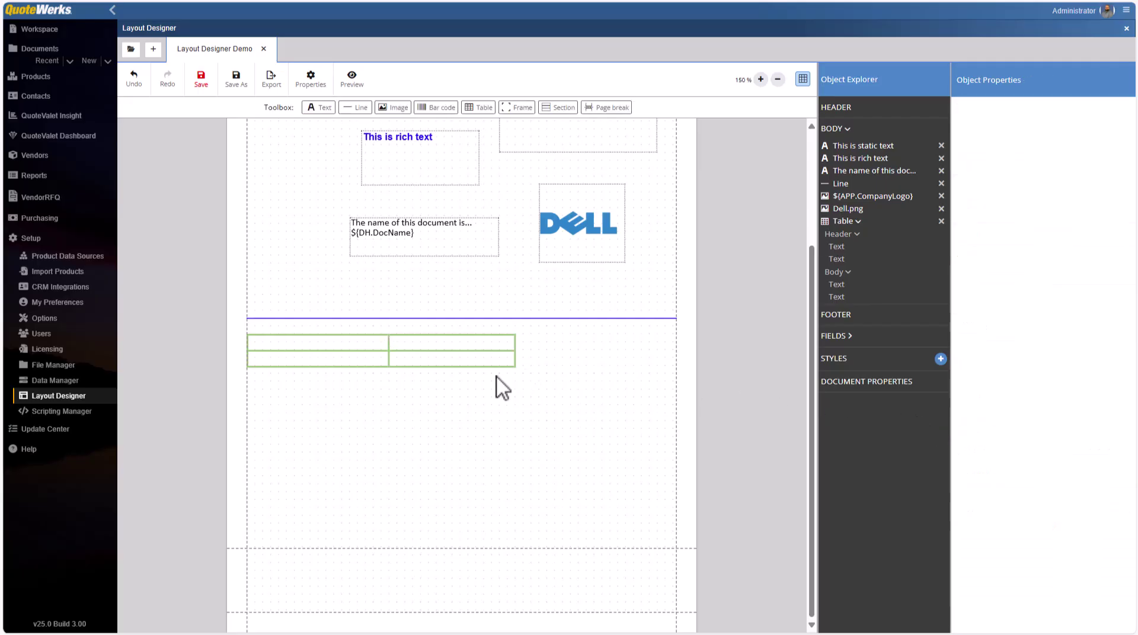
# - Set the green table's number of columns to 3
pyautogui.click(457, 358)
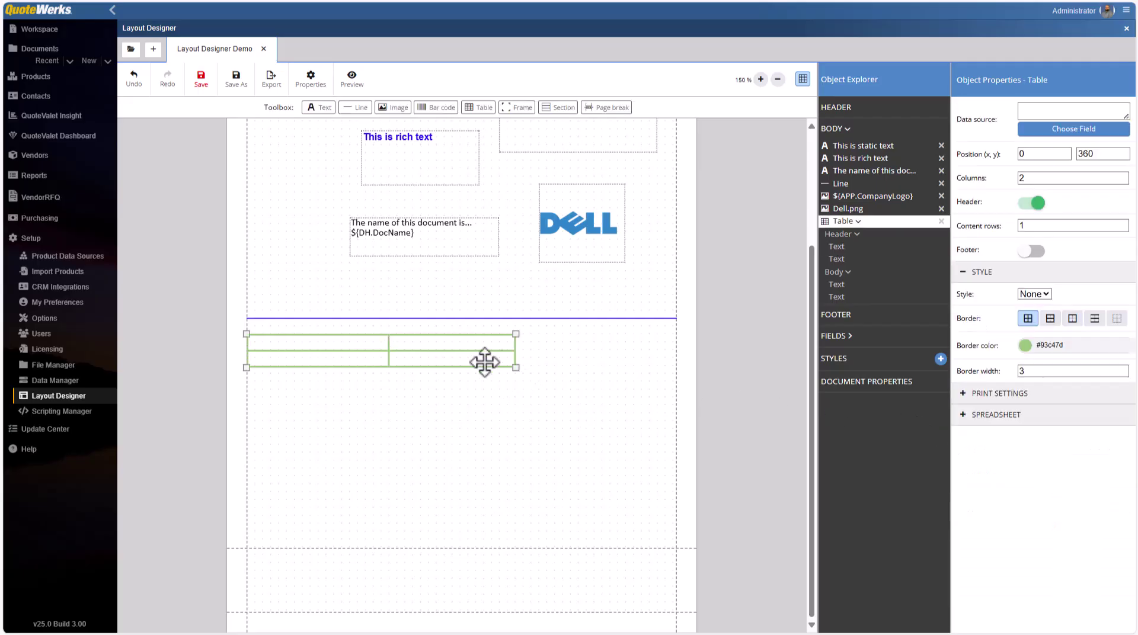
pyautogui.doubleClick(1027, 178)
pyautogui.write('3')
pyautogui.click(1066, 208)
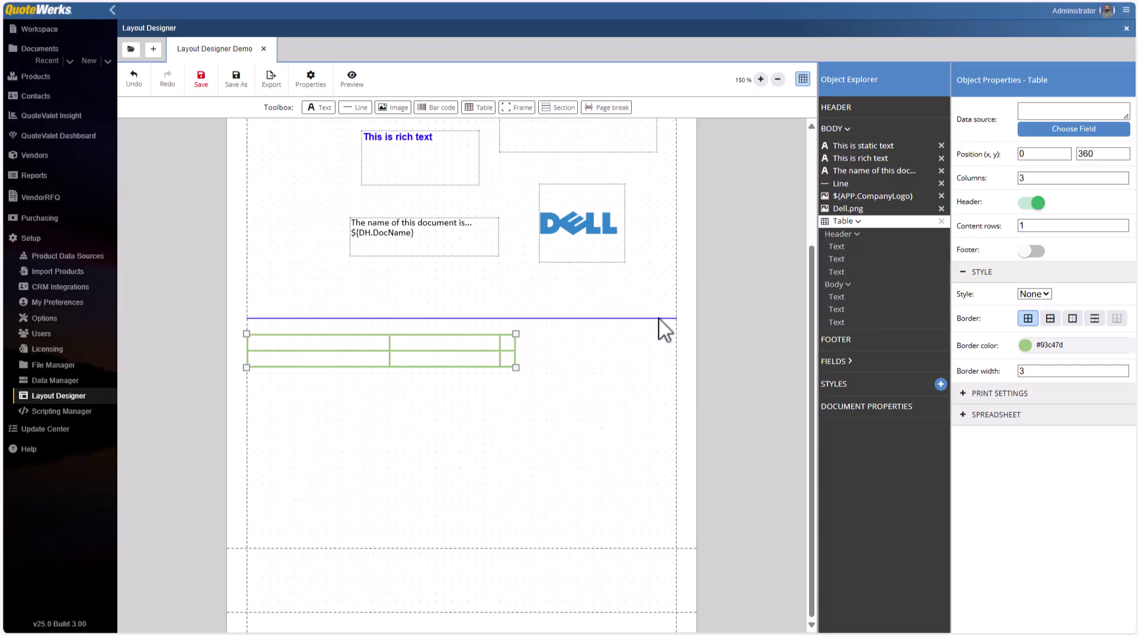
# - Widen the green table's third column to 160 and its second column to 205 so the table reaches the page's right margin
pyautogui.moveTo(506, 344); pyautogui.dragTo(617, 358)
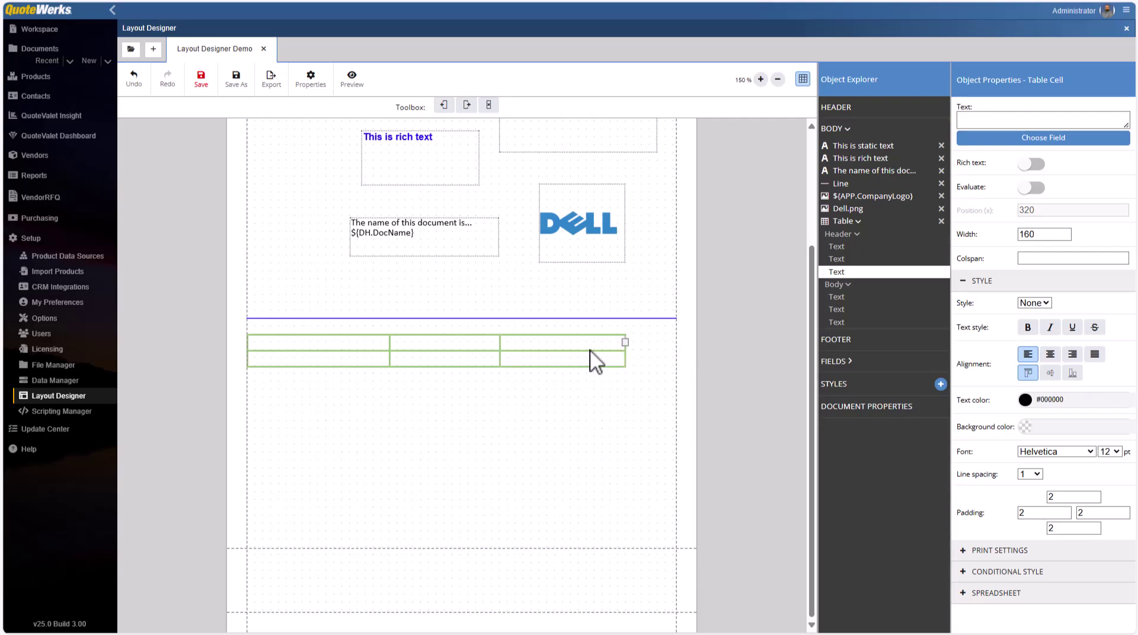
pyautogui.click(499, 342)
pyautogui.moveTo(497, 341); pyautogui.dragTo(548, 341)
pyautogui.click(713, 241)
# - Label the table's three header cells, in order, "PO Number", "Payment Terms" and "Prepared by"
pyautogui.click(373, 344)
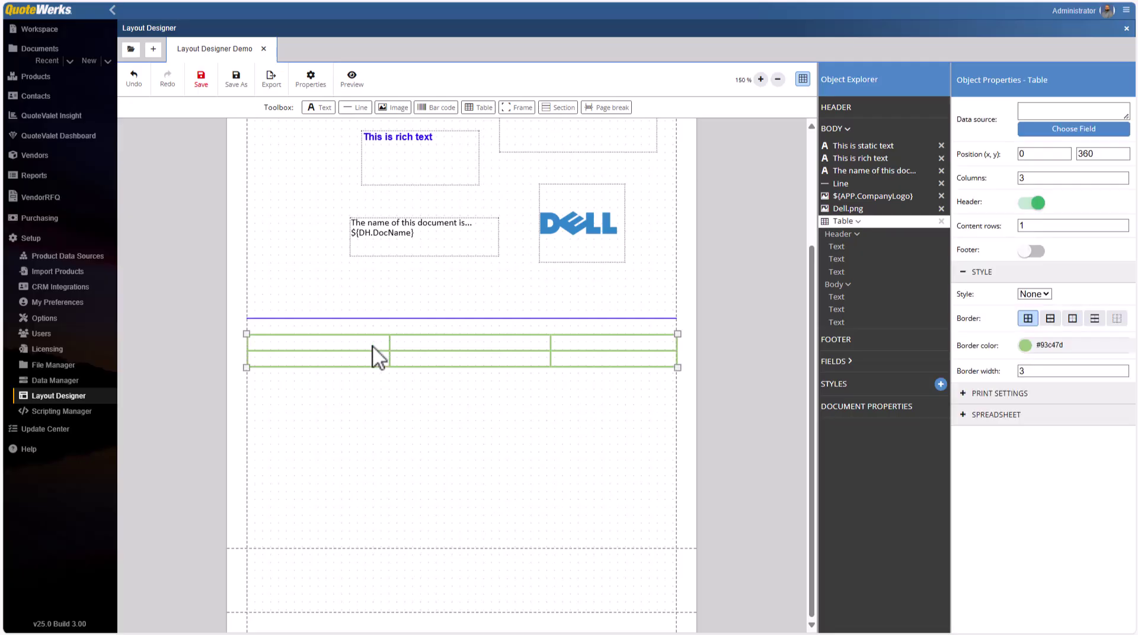
pyautogui.click(373, 343)
pyautogui.click(1033, 120)
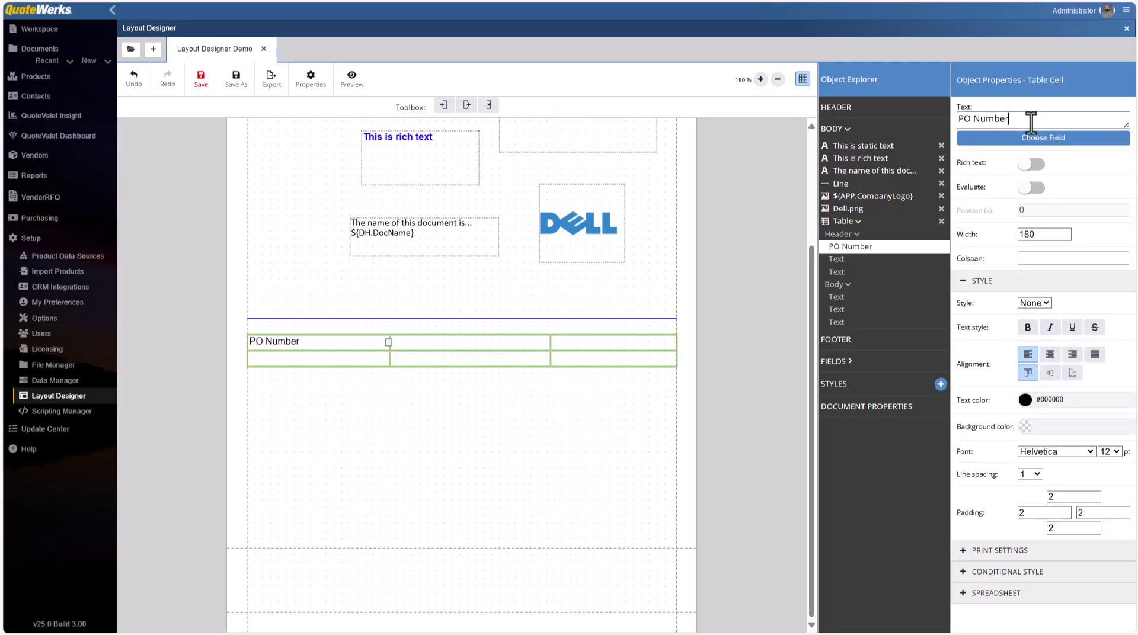
pyautogui.click(525, 343)
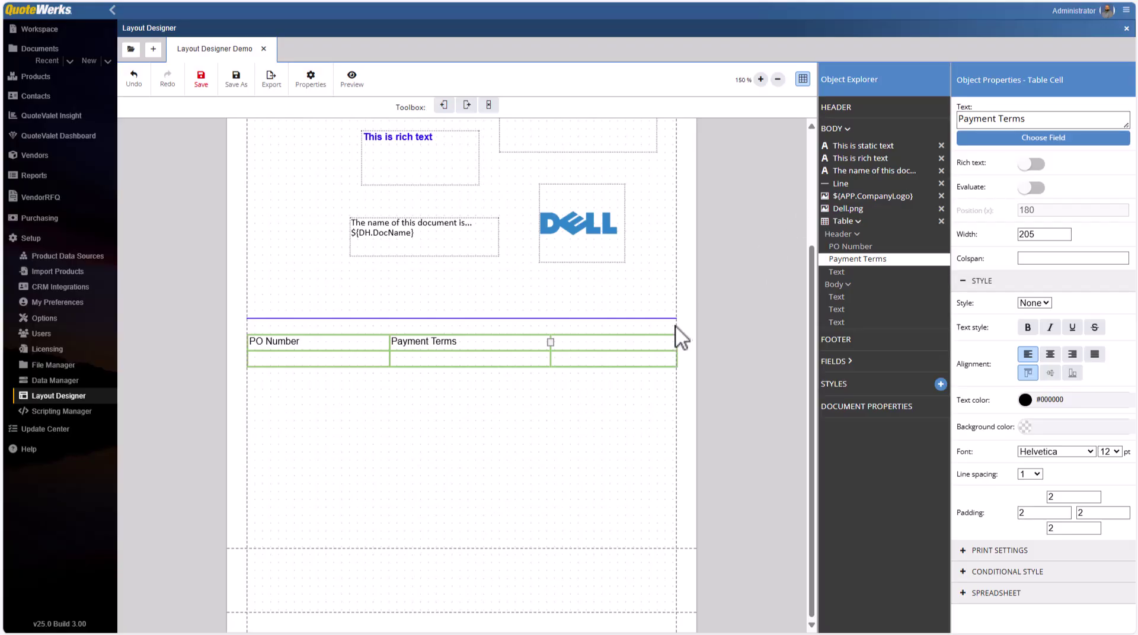
pyautogui.click(663, 344)
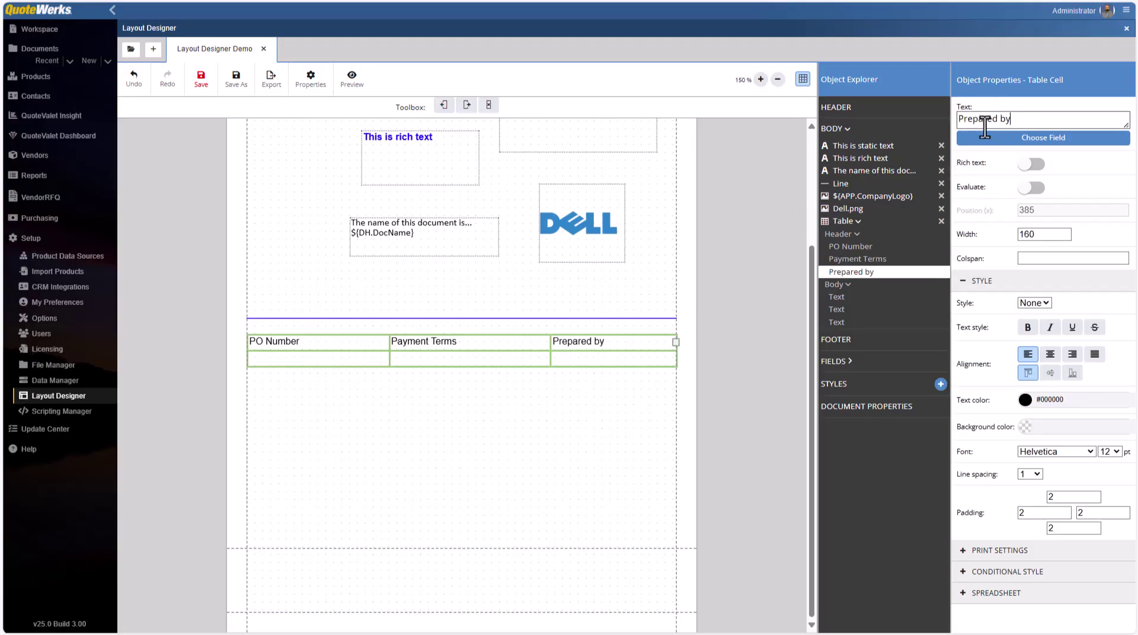
# - Insert the DH.SoldToPONumber field into the body cell under the PO Number header
pyautogui.click(363, 359)
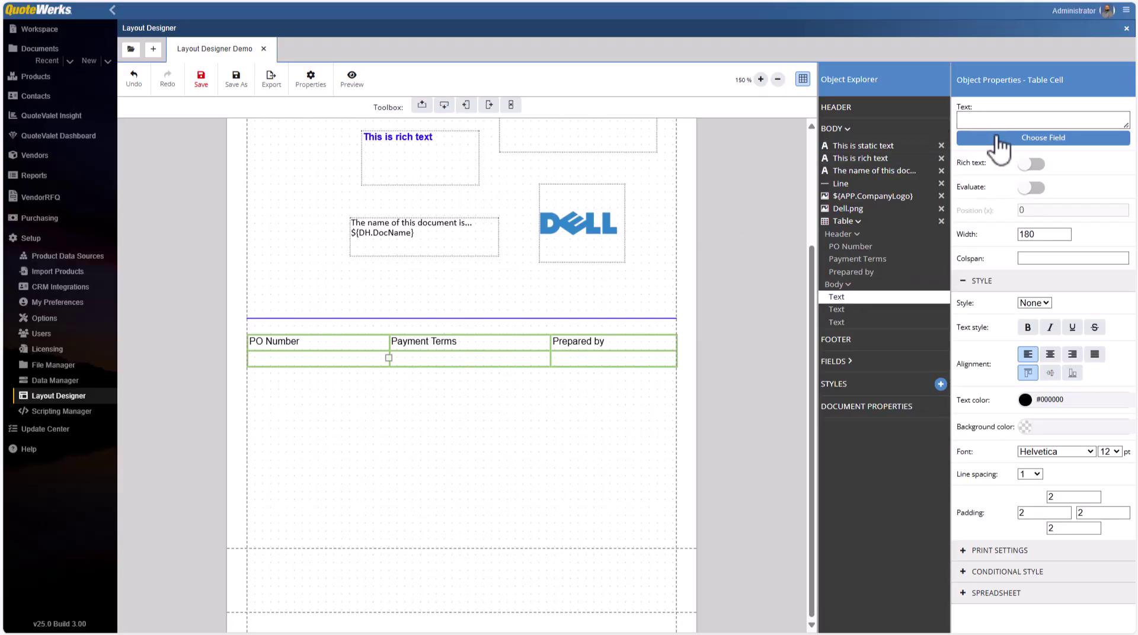
pyautogui.click(1017, 142)
pyautogui.write('sold')
pyautogui.write('opo')
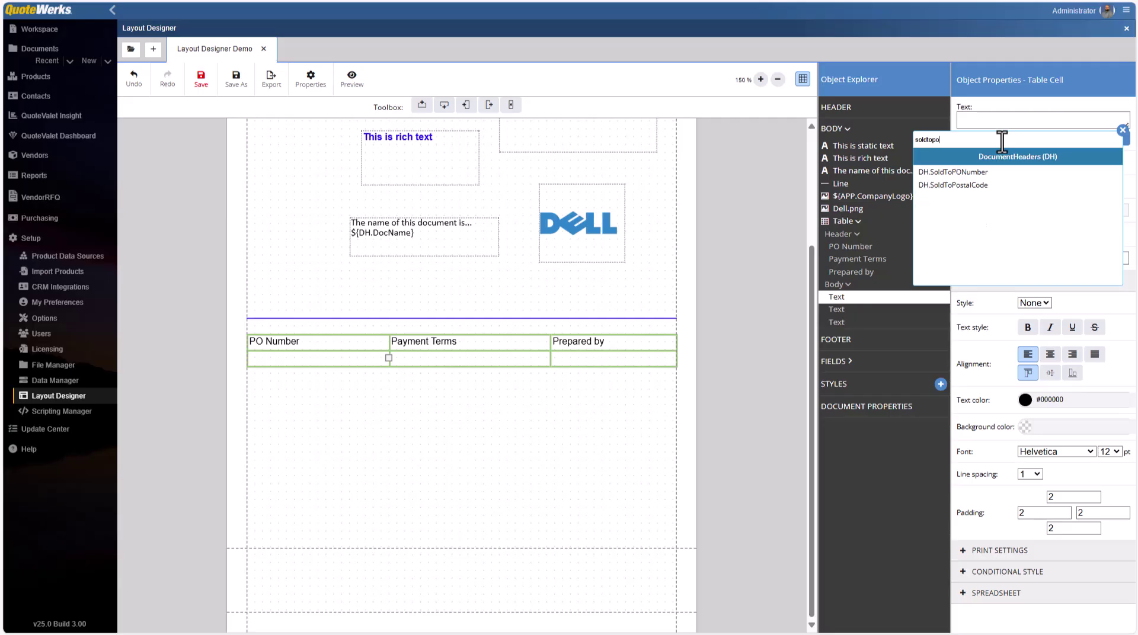
pyautogui.click(1005, 173)
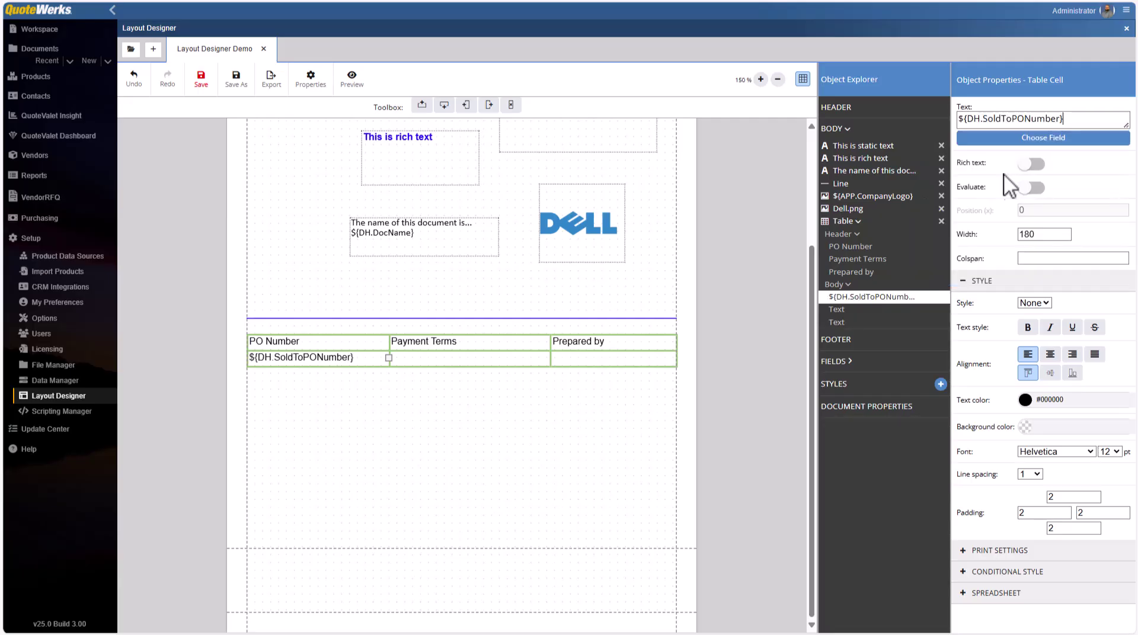
# - Insert the DH.Terms field into the body cell under the Payment Terms header
pyautogui.click(529, 359)
pyautogui.click(1029, 140)
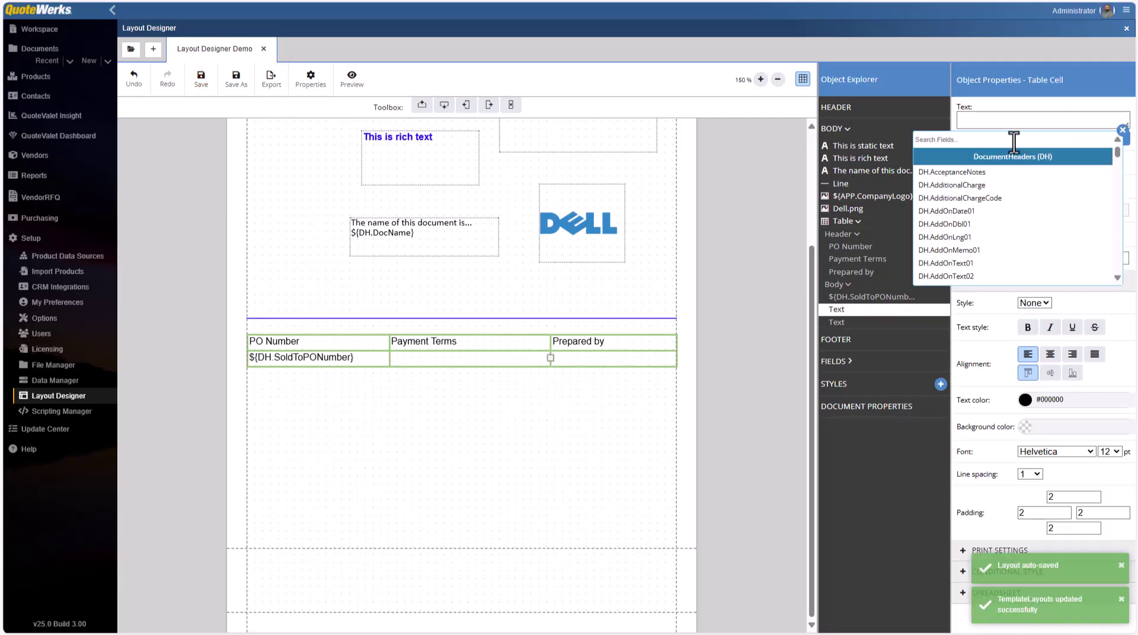
pyautogui.write('terms')
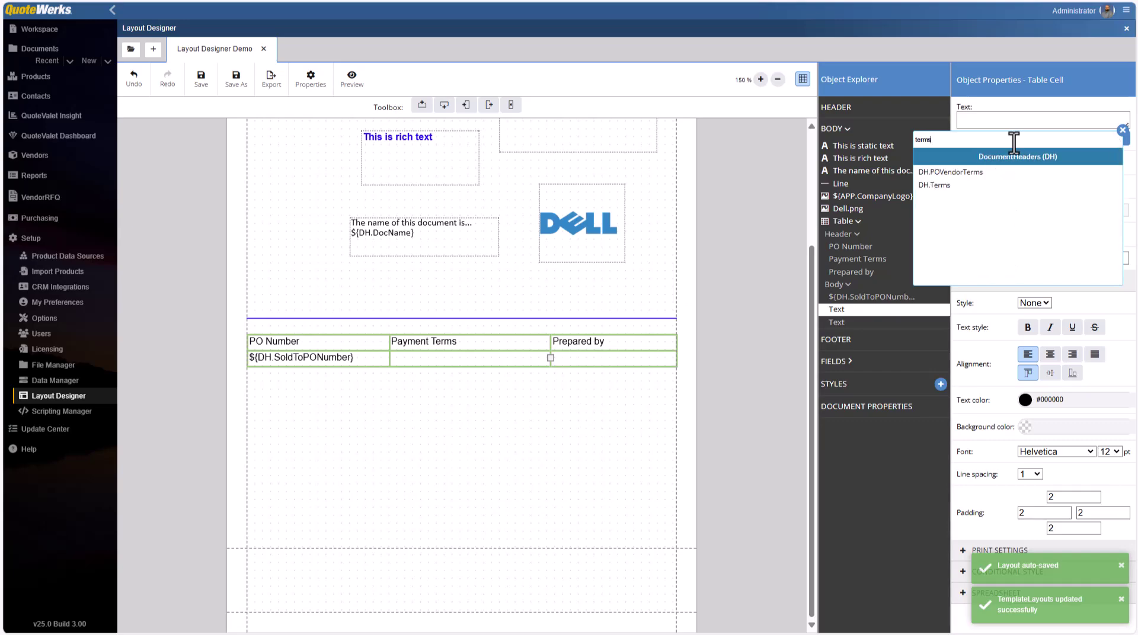
pyautogui.click(966, 185)
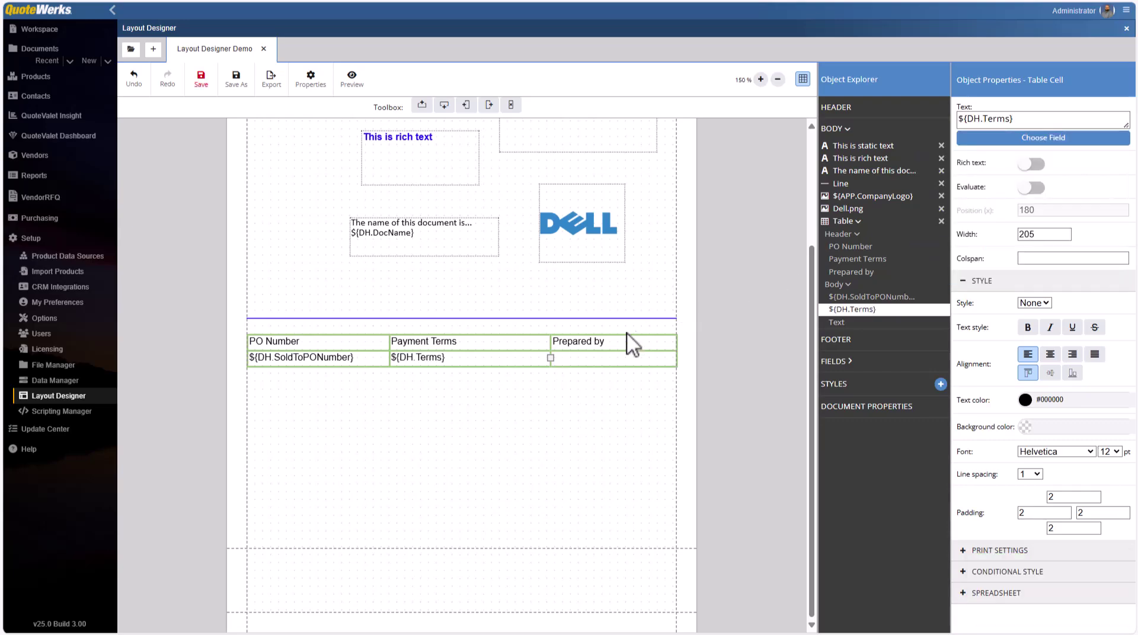
# - Insert the DH.PreparedBy field into the body cell under the Prepared by header and deselect the table
pyautogui.click(607, 371)
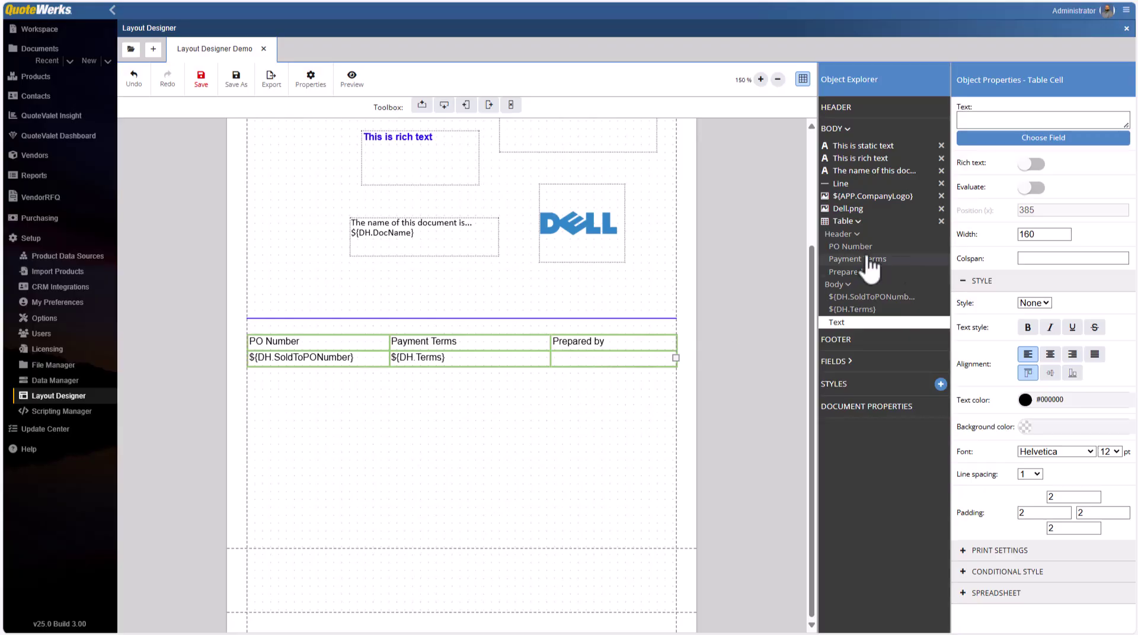
pyautogui.click(1026, 139)
pyautogui.write('prepared')
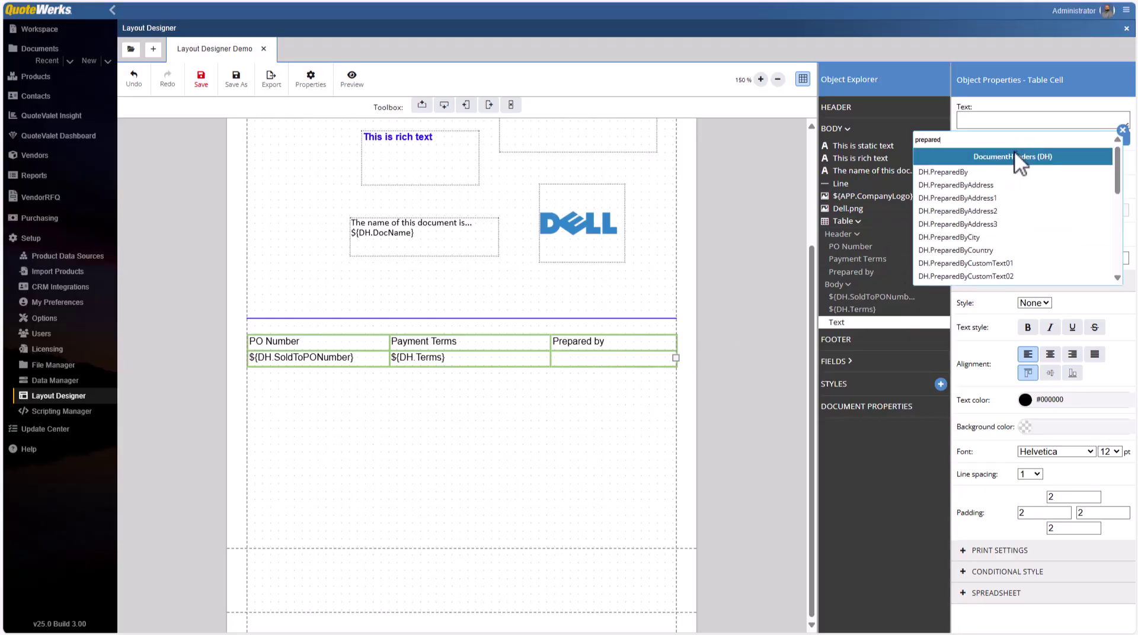
pyautogui.click(983, 171)
pyautogui.click(735, 364)
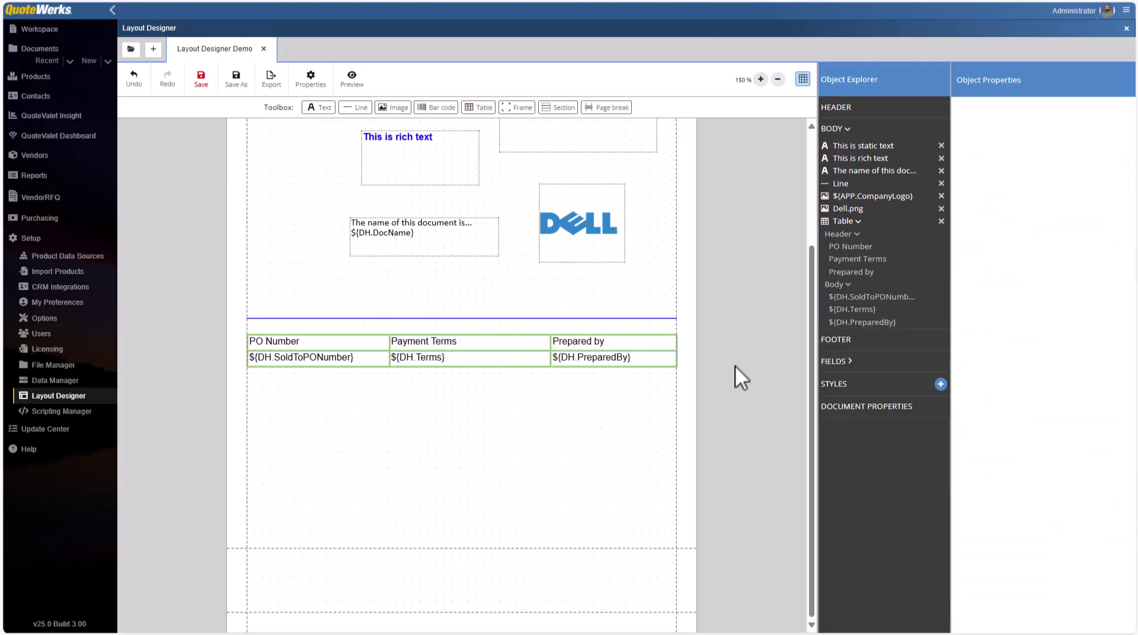
# - Preview the layout with the sample quote document and examine the green table's header and field values up close
pyautogui.click(360, 83)
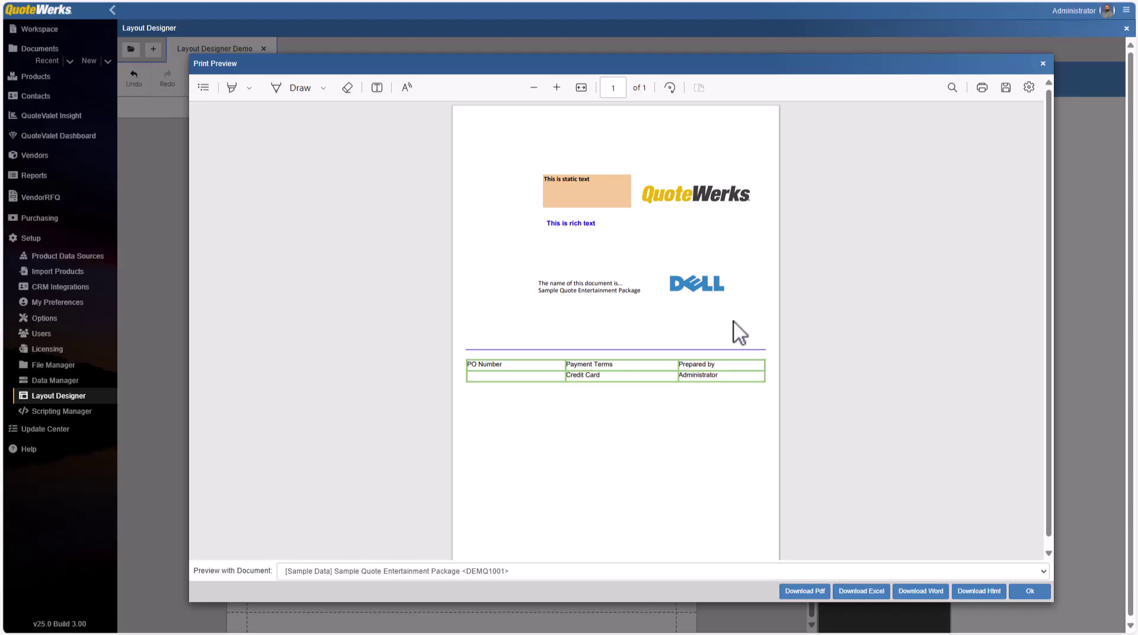
pyautogui.scroll(2, 733, 322)
pyautogui.scroll(2, 732, 322)
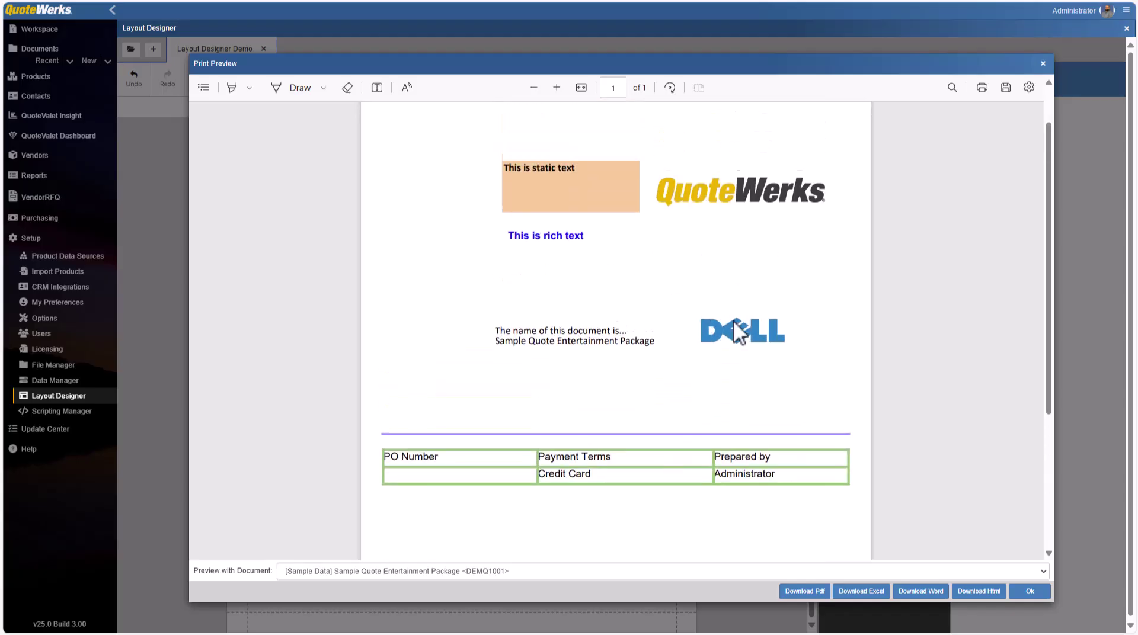